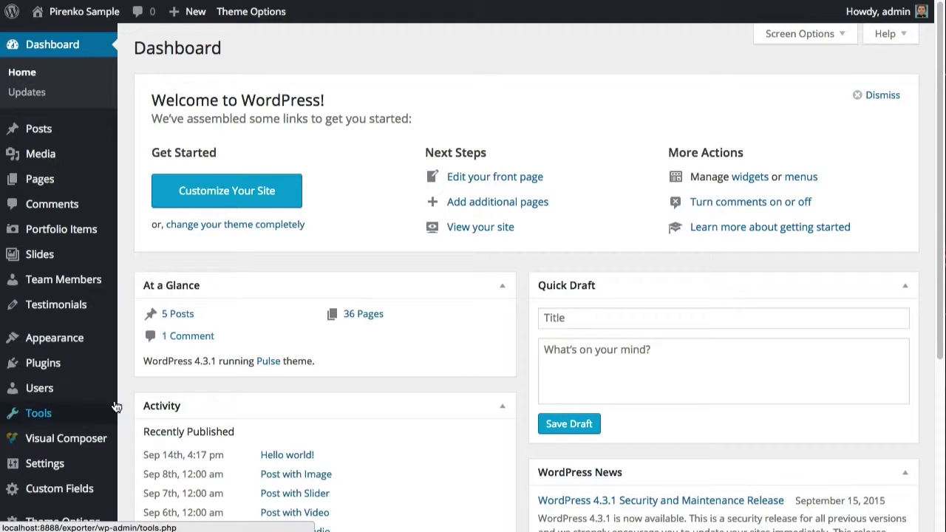
Open the Header Section of the theme options and look over its first settings
{"action": "scroll", "coordinate": [111, 414], "scroll_direction": "down", "scroll_amount": 3}
{"action": "mouse_move", "coordinate": [89, 488]}
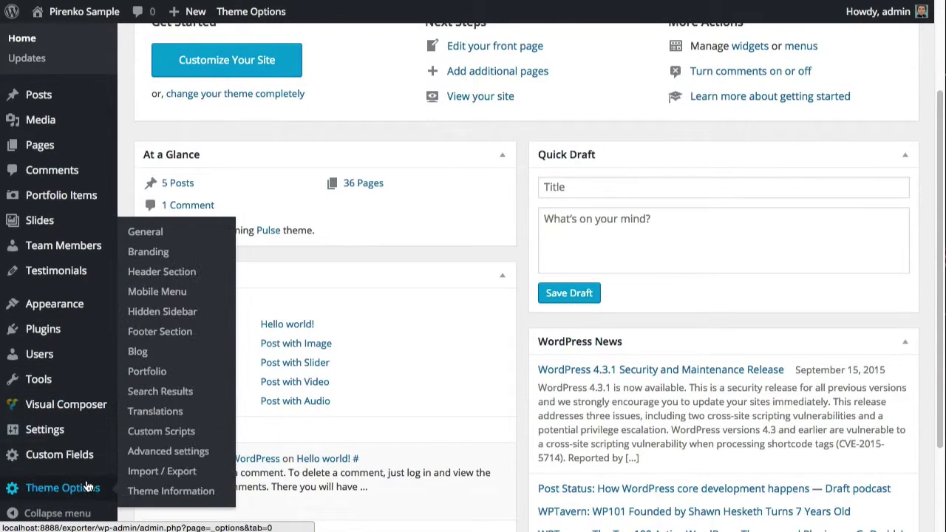
{"action": "left_click", "coordinate": [161, 272]}
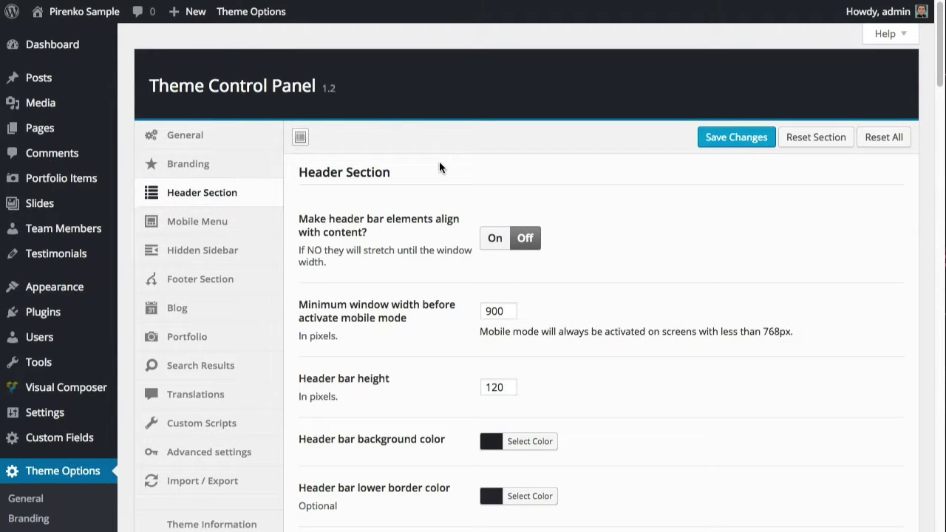
{"action": "scroll", "coordinate": [439, 167], "scroll_direction": "down", "scroll_amount": 2}
{"action": "scroll", "coordinate": [439, 167], "scroll_direction": "up", "scroll_amount": 1}
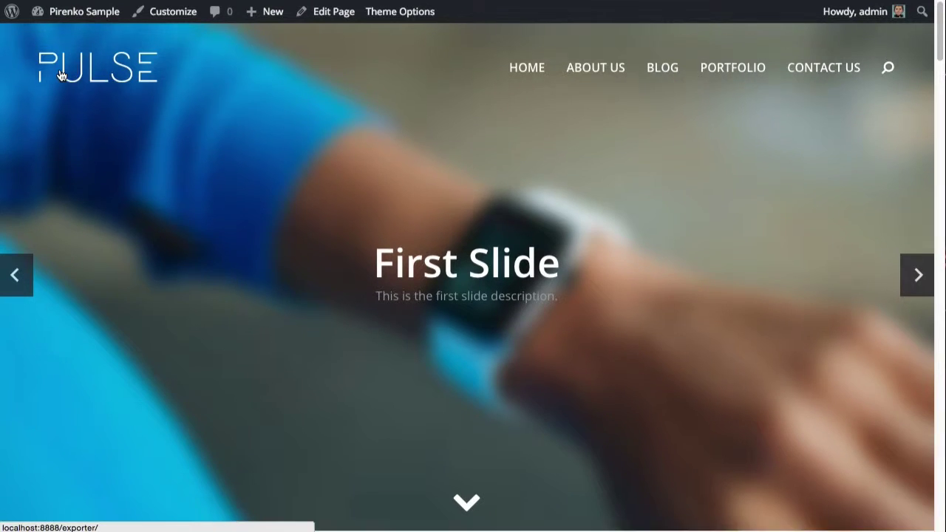
Examine how the header bar behaves on the site's home page while scrolling through the content
{"action": "scroll", "coordinate": [59, 72], "scroll_direction": "down", "scroll_amount": 10}
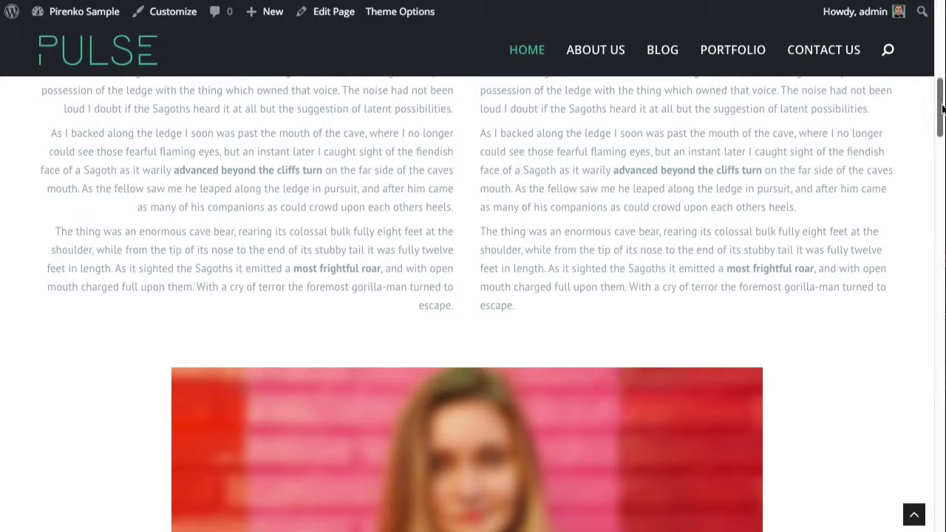
{"action": "mouse_move", "coordinate": [942, 110]}
{"action": "left_mouse_down"}
{"action": "mouse_move", "coordinate": [942, 137]}
{"action": "mouse_move", "coordinate": [942, 125]}
{"action": "left_mouse_up"}
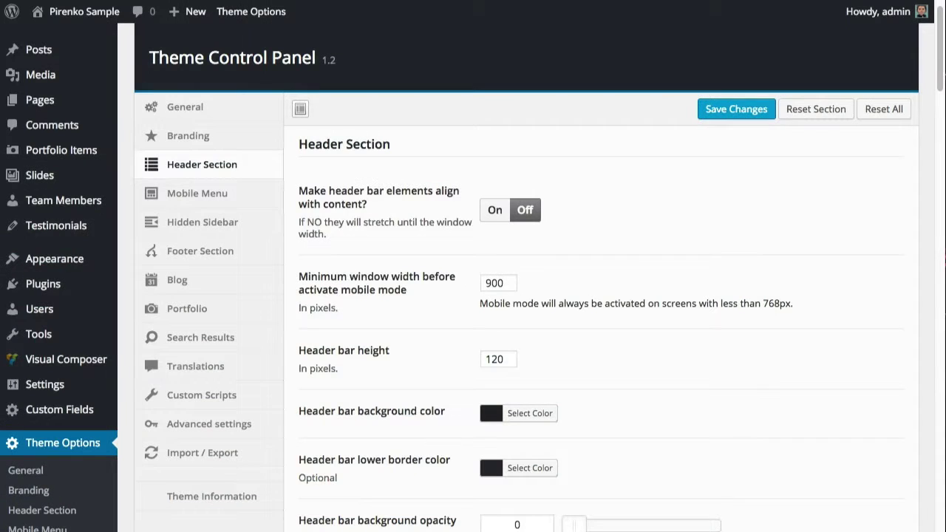
{"action": "scroll", "coordinate": [323, 285], "scroll_direction": "down", "scroll_amount": 1}
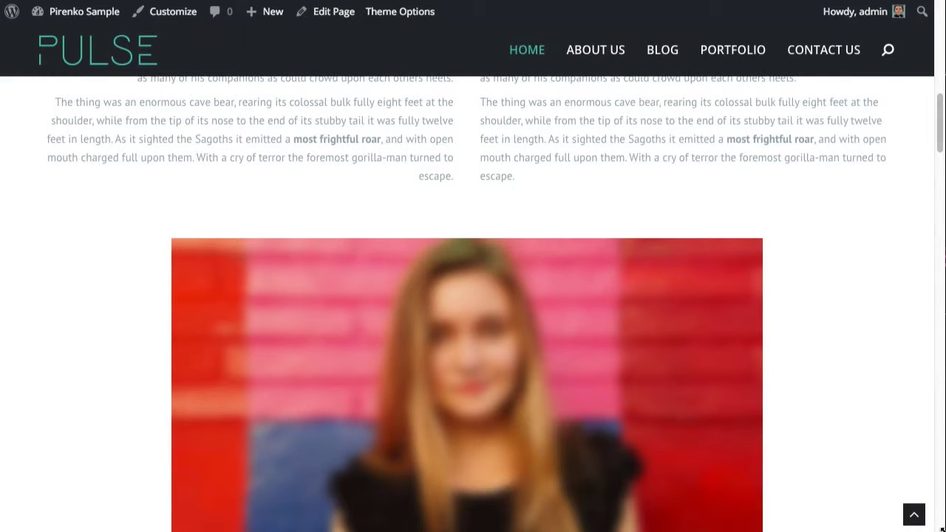
Narrow the browser window to test the header menu at smaller widths, and restore it with the 1280 × 724 preset
{"action": "left_click_drag", "start_coordinate": [942, 529], "coordinate": [719, 526]}
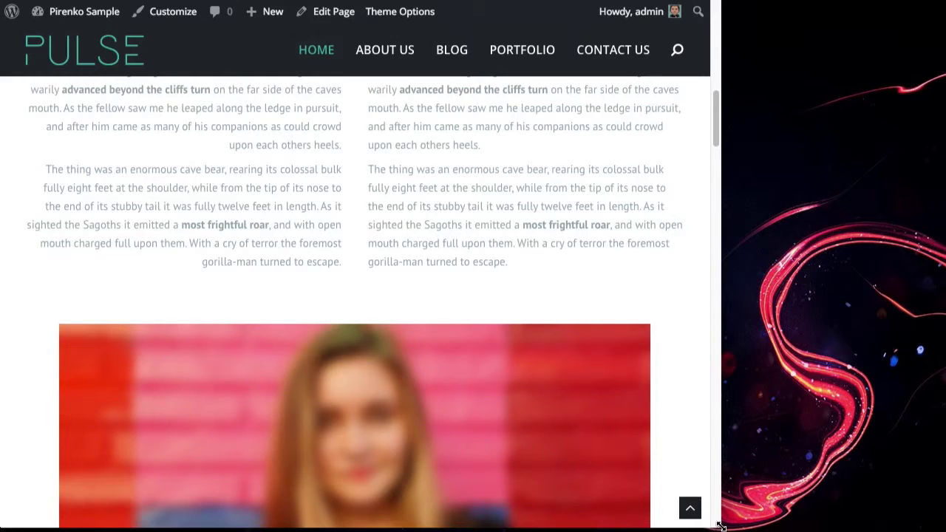
{"action": "left_click_drag", "start_coordinate": [720, 526], "coordinate": [807, 528]}
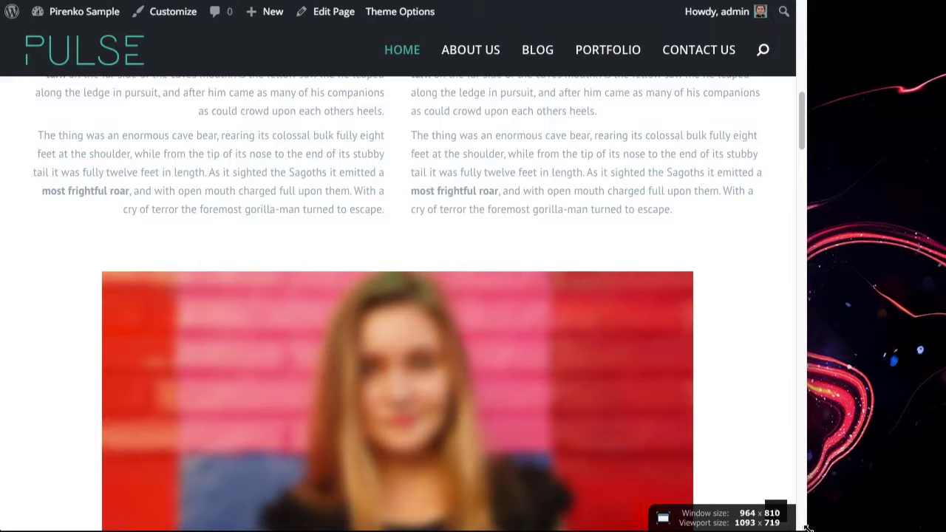
{"action": "left_click", "coordinate": [683, 0]}
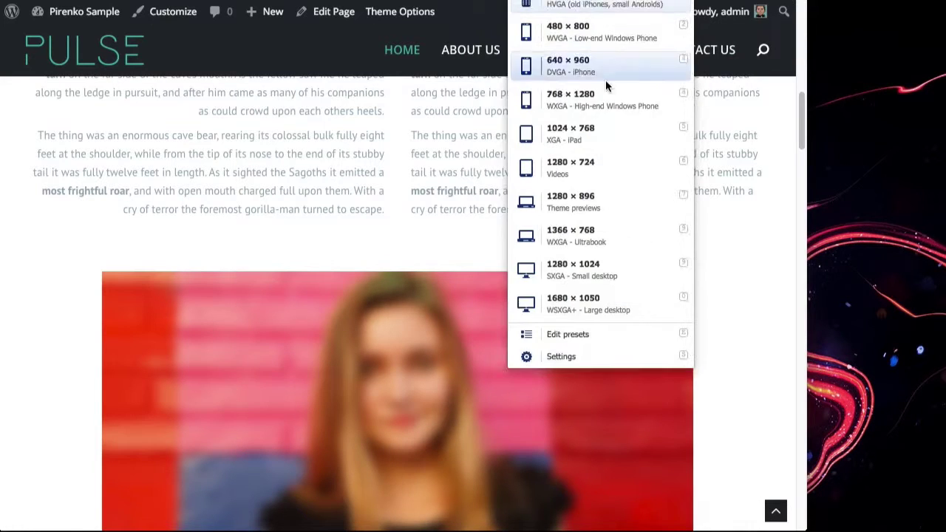
{"action": "left_click", "coordinate": [596, 170]}
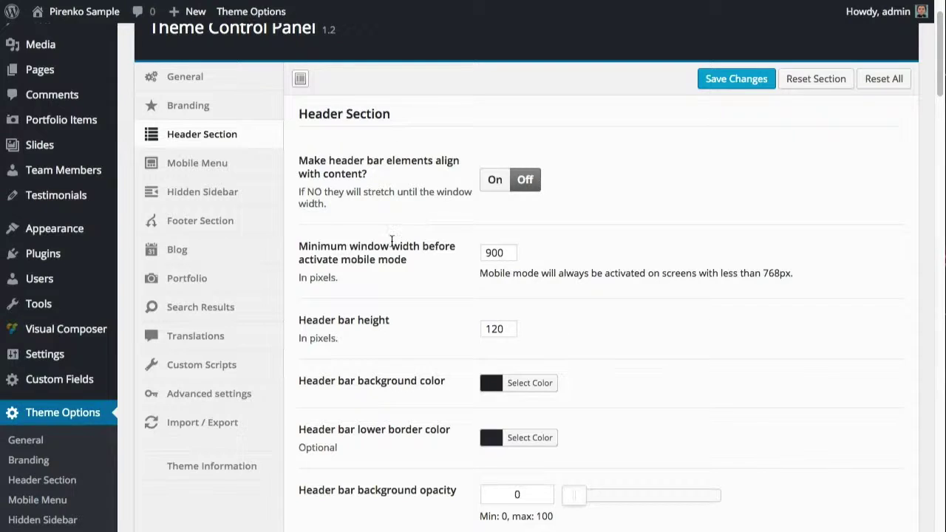
{"action": "scroll", "coordinate": [391, 239], "scroll_direction": "down", "scroll_amount": 1}
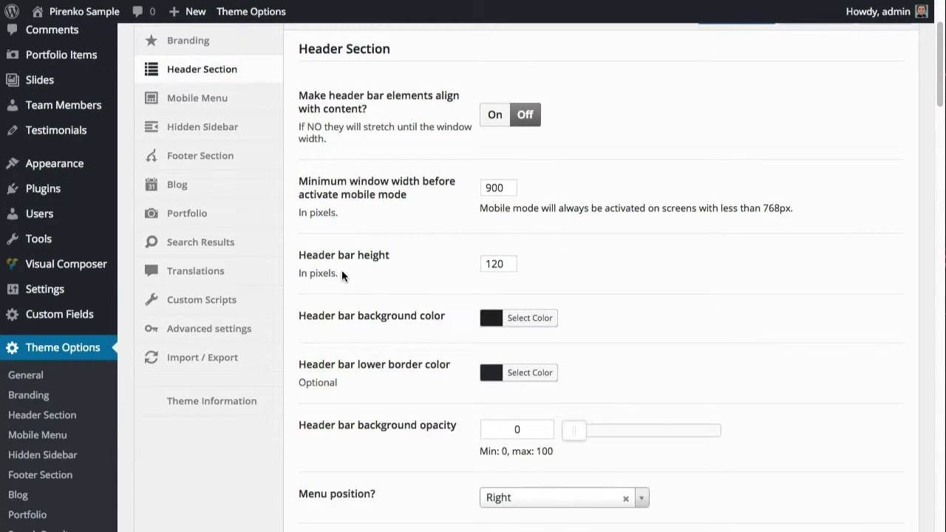
Compare the header bar at the top of the home page with its height, color, opacity and menu position options
{"action": "left_click", "coordinate": [232, 38]}
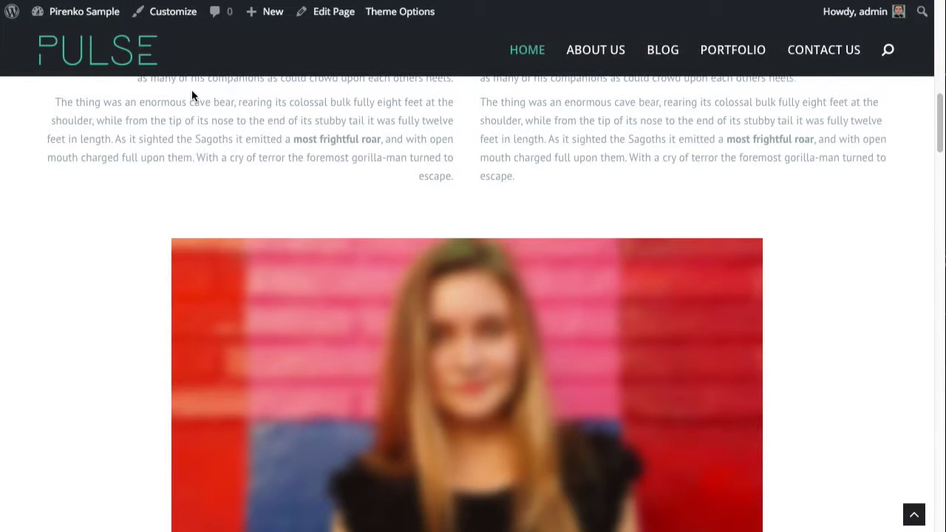
{"action": "scroll", "coordinate": [221, 126], "scroll_direction": "up", "scroll_amount": 10}
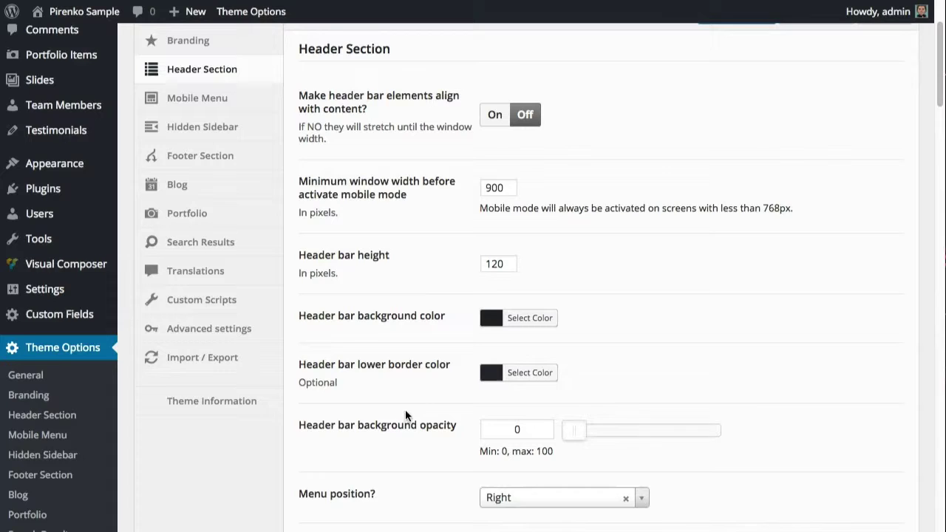
{"action": "scroll", "coordinate": [404, 415], "scroll_direction": "down", "scroll_amount": 1}
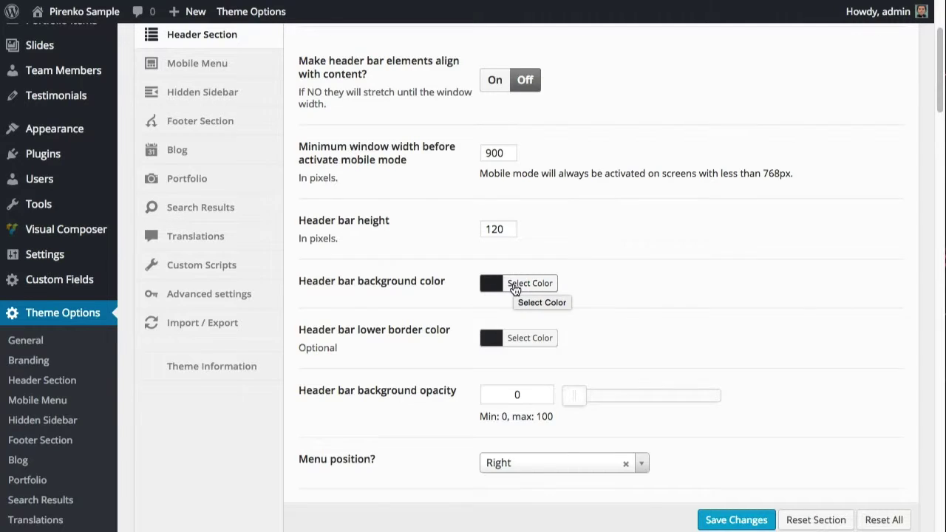
{"action": "scroll", "coordinate": [512, 286], "scroll_direction": "down", "scroll_amount": 2}
{"action": "scroll", "coordinate": [517, 281], "scroll_direction": "down", "scroll_amount": 3}
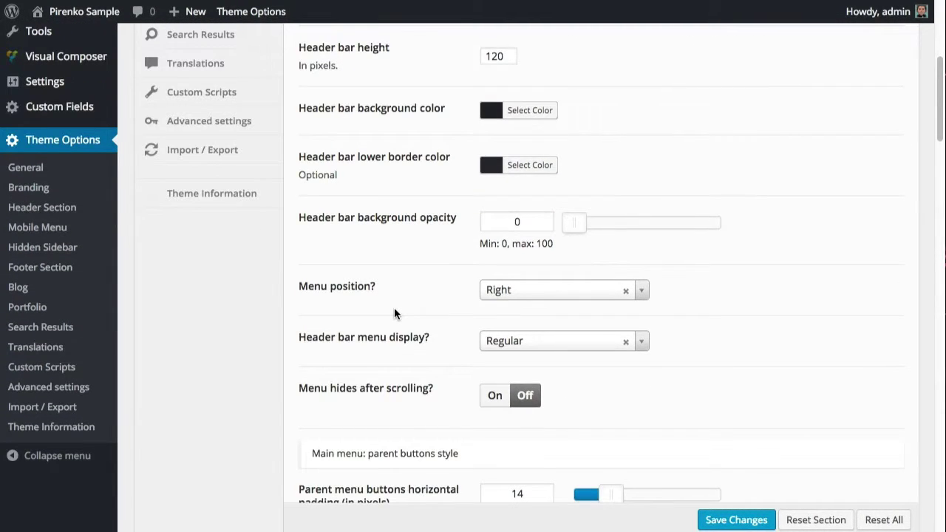
{"action": "scroll", "coordinate": [394, 307], "scroll_direction": "down", "scroll_amount": 1}
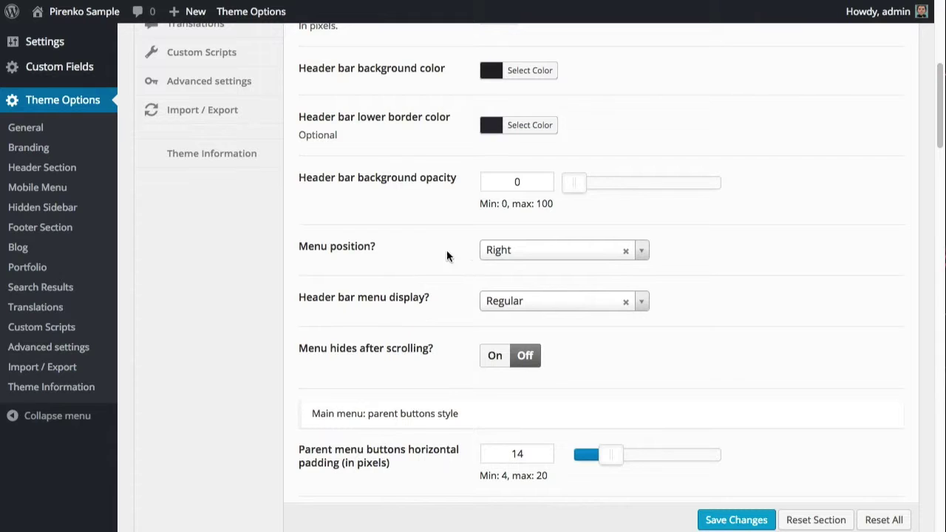
{"action": "left_click", "coordinate": [500, 252]}
{"action": "left_click", "coordinate": [511, 250]}
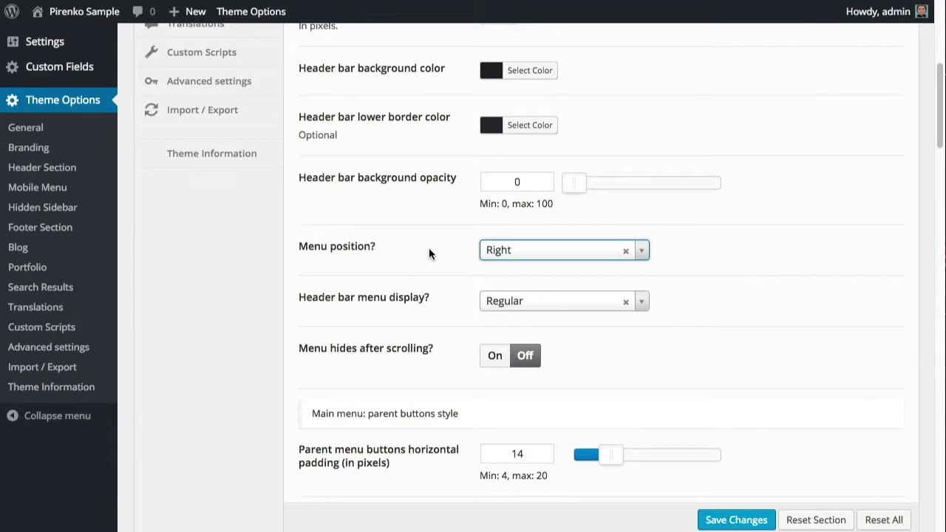
Try the Hidden - "Hamburger" Menu button option for the header bar menu display and preview such an overlay menu on a demo site
{"action": "left_click", "coordinate": [532, 304]}
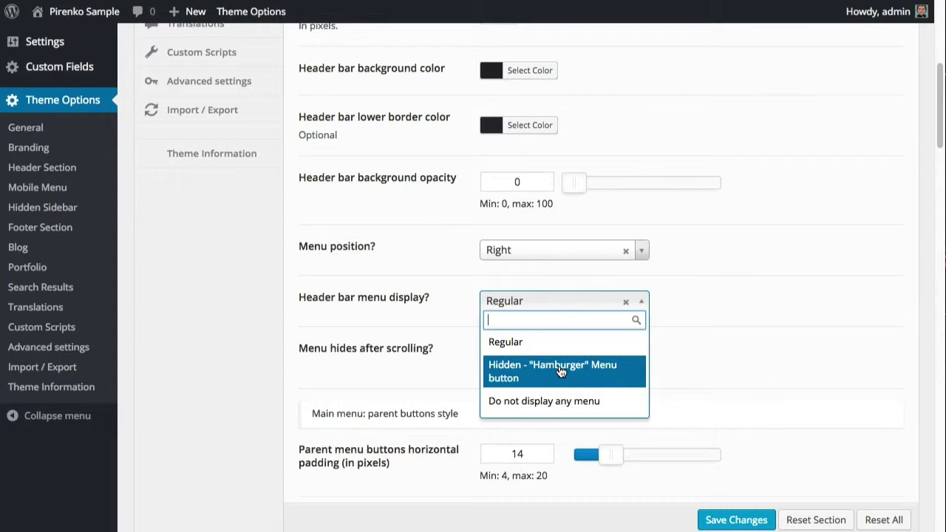
{"action": "left_click", "coordinate": [561, 372]}
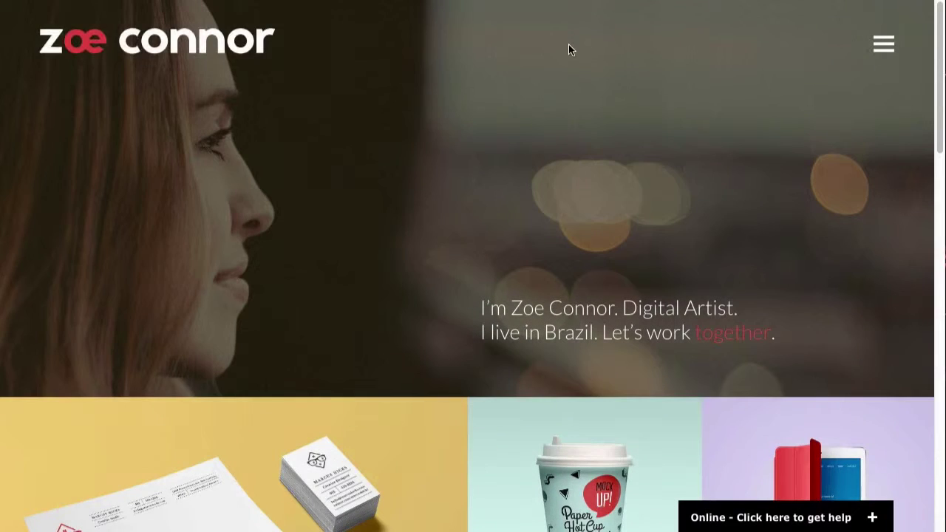
{"action": "left_click", "coordinate": [884, 46]}
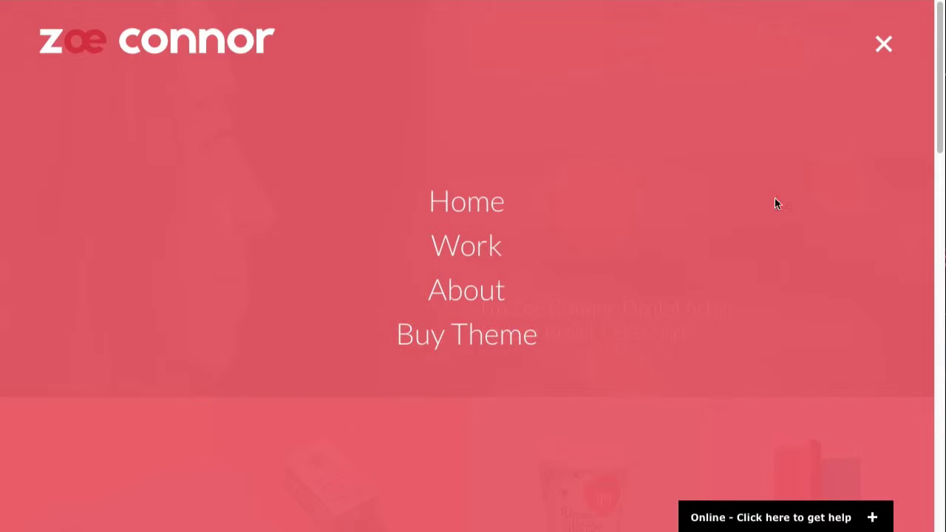
{"action": "left_click", "coordinate": [884, 44]}
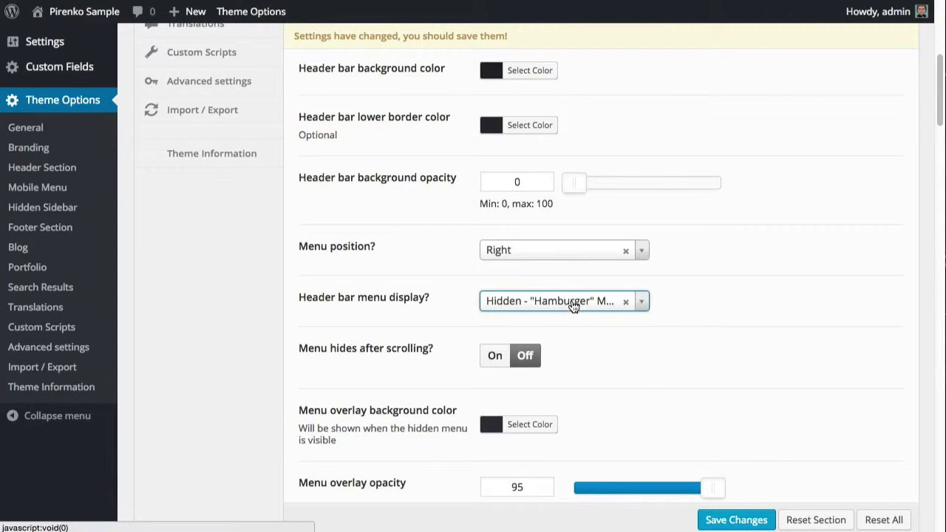
Try the "Do not display any menu" option for the header bar menu display, and set it back to Regular
{"action": "left_click", "coordinate": [575, 303]}
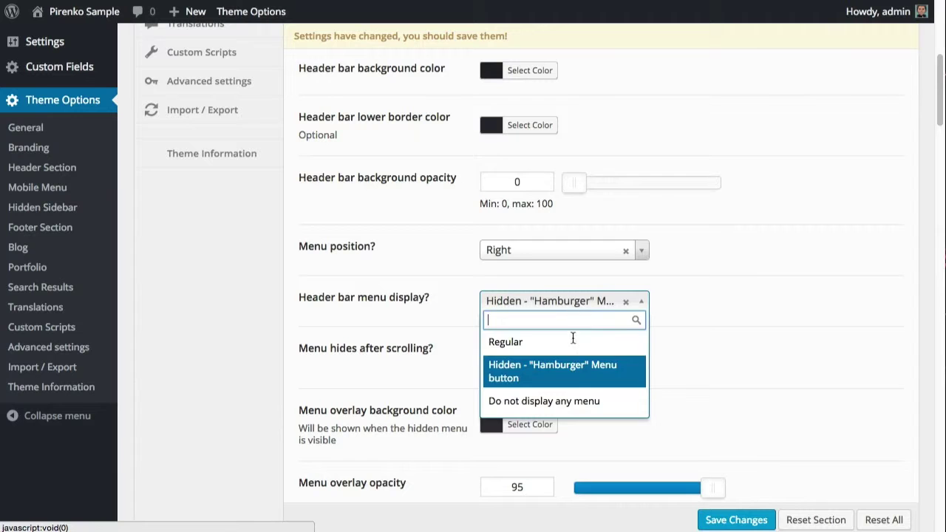
{"action": "left_click", "coordinate": [582, 402]}
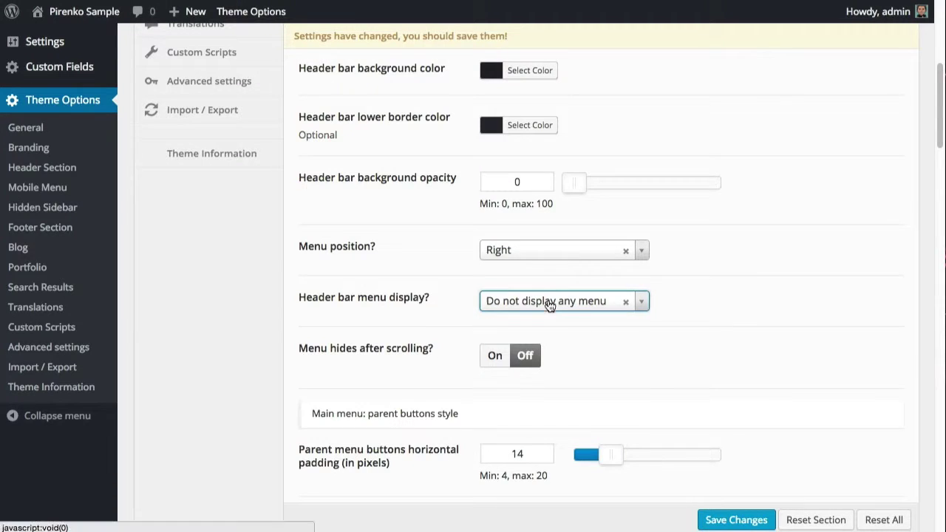
{"action": "left_click", "coordinate": [549, 306]}
{"action": "left_click", "coordinate": [552, 342]}
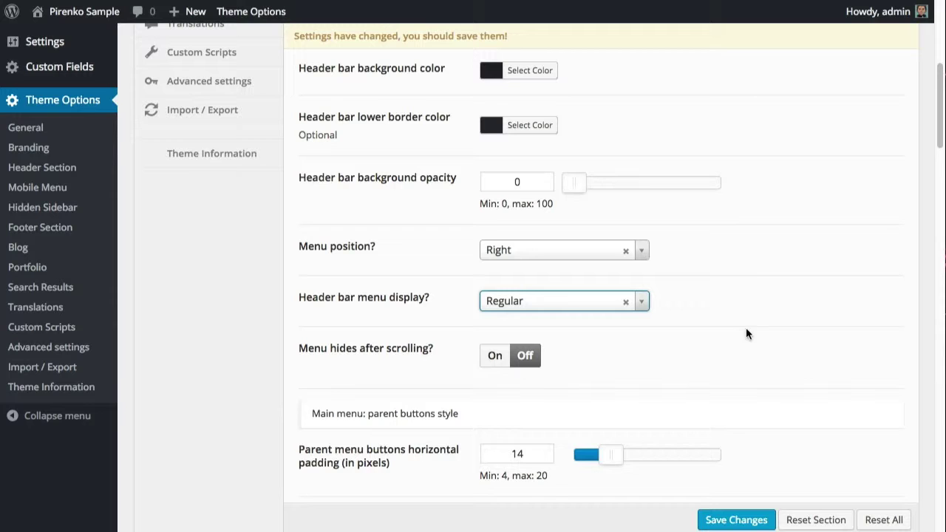
Examine on the Pulse demo site how the header menu behaves when it hides after scrolling
{"action": "scroll", "coordinate": [728, 331], "scroll_direction": "down", "scroll_amount": 2}
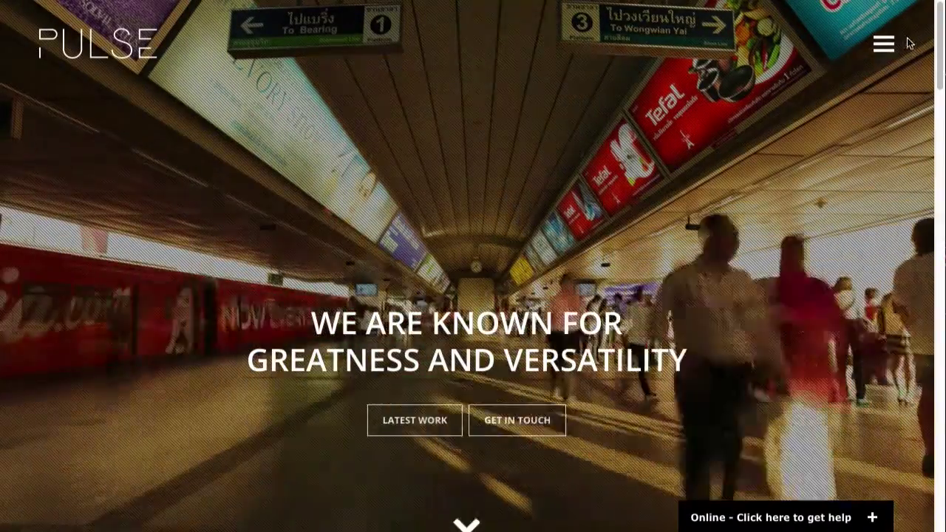
{"action": "scroll", "coordinate": [730, 192], "scroll_direction": "down", "scroll_amount": 6}
{"action": "scroll", "coordinate": [730, 193], "scroll_direction": "down", "scroll_amount": 10}
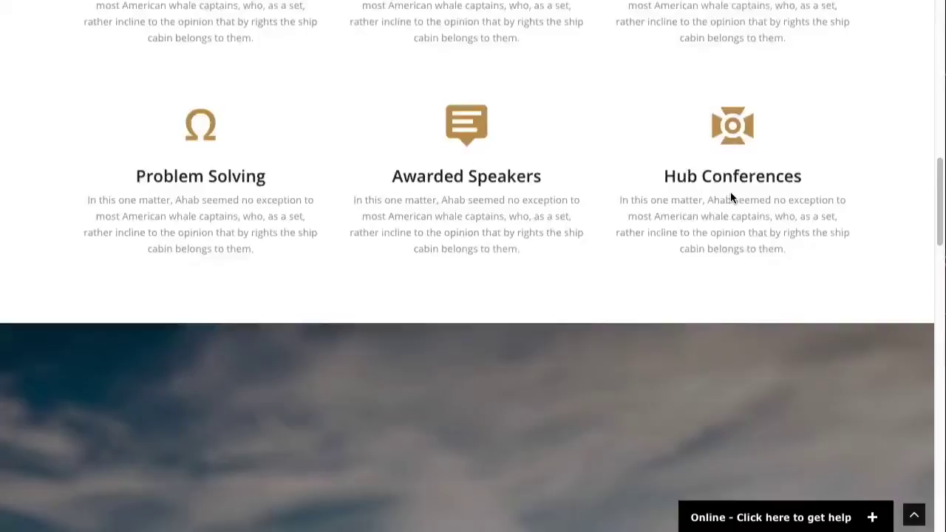
{"action": "scroll", "coordinate": [730, 194], "scroll_direction": "up", "scroll_amount": 16}
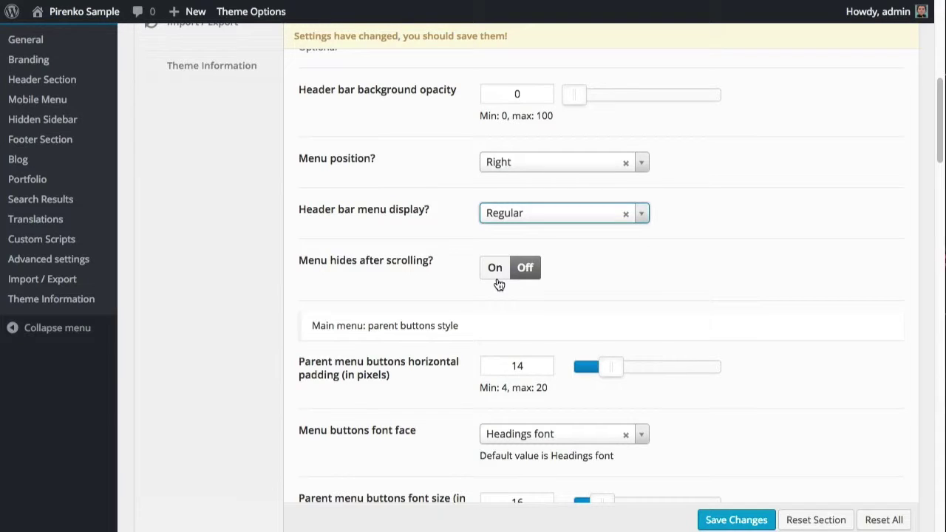
Review the main menu's parent button style options, from padding and fonts to text colors, through to the sub-menu buttons style heading
{"action": "scroll", "coordinate": [498, 279], "scroll_direction": "down", "scroll_amount": 2}
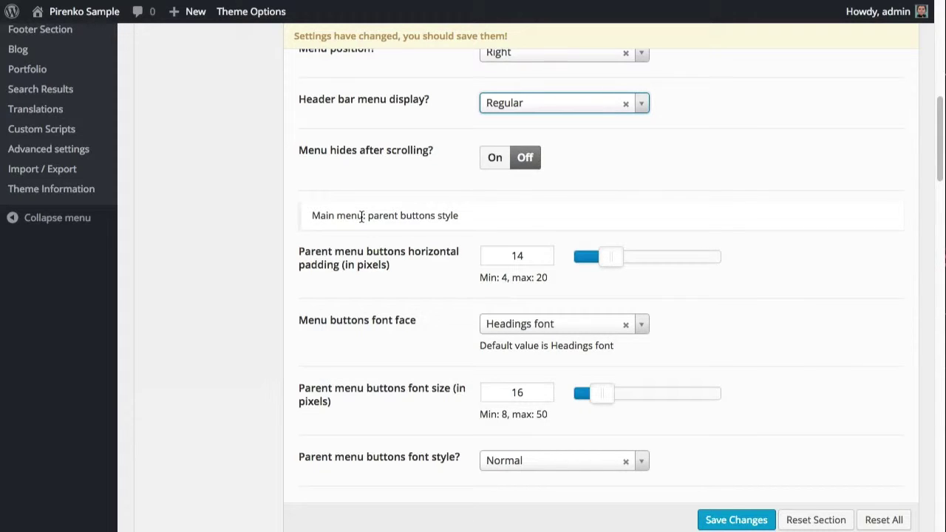
{"action": "scroll", "coordinate": [424, 261], "scroll_direction": "down", "scroll_amount": 3}
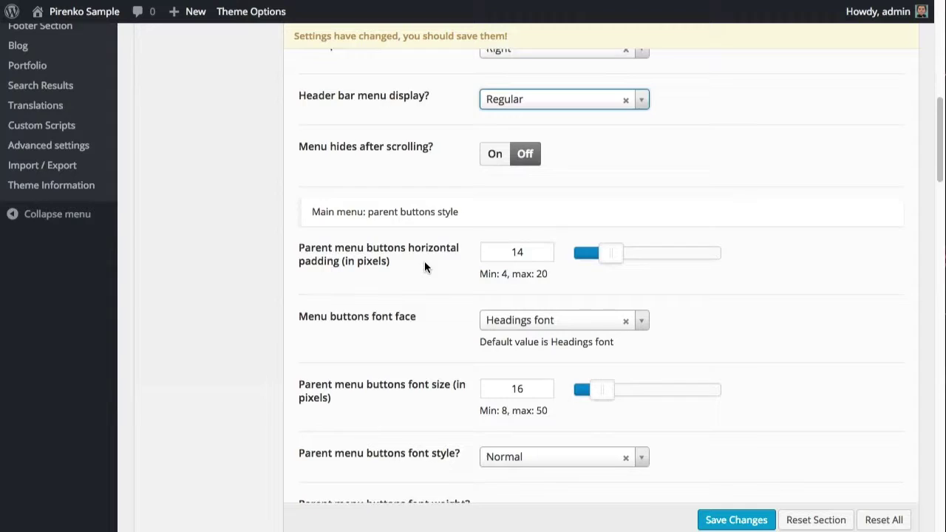
{"action": "scroll", "coordinate": [424, 261], "scroll_direction": "up", "scroll_amount": 3}
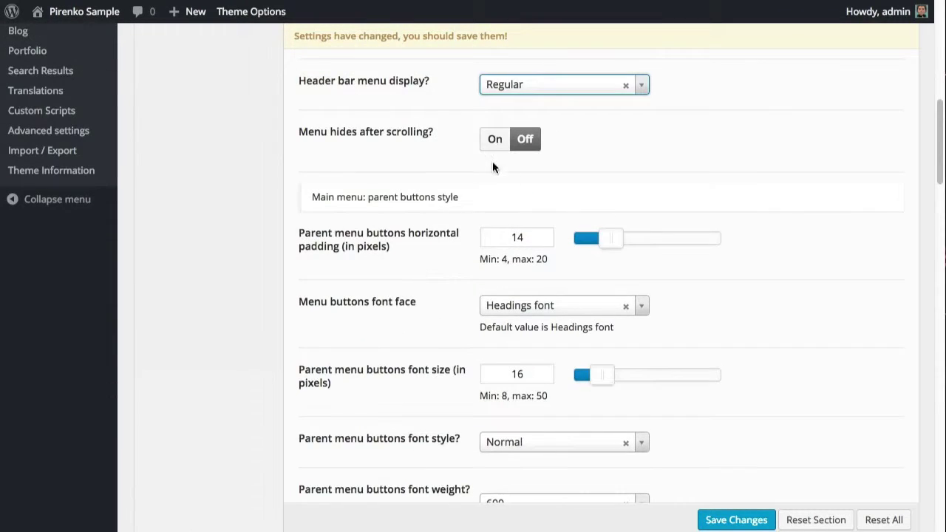
{"action": "scroll", "coordinate": [484, 266], "scroll_direction": "down", "scroll_amount": 3}
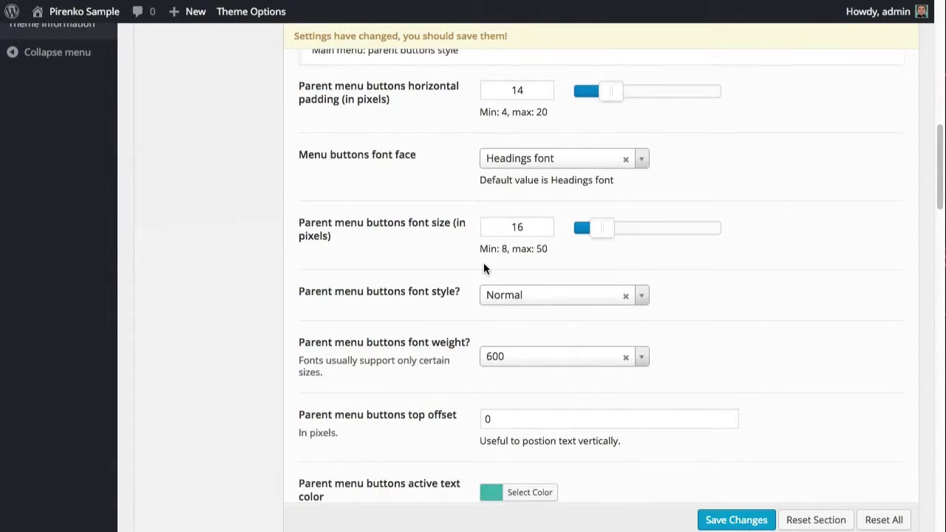
{"action": "scroll", "coordinate": [453, 275], "scroll_direction": "down", "scroll_amount": 1}
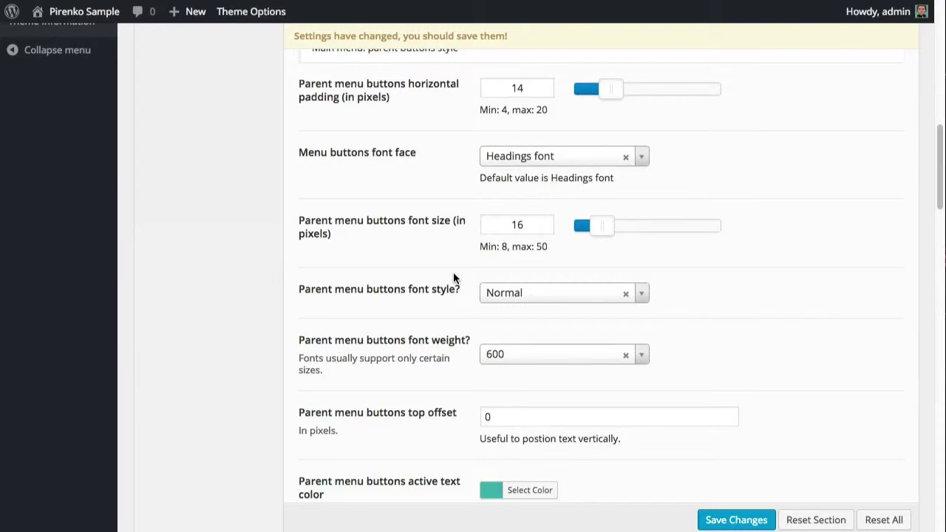
{"action": "scroll", "coordinate": [453, 275], "scroll_direction": "down", "scroll_amount": 2}
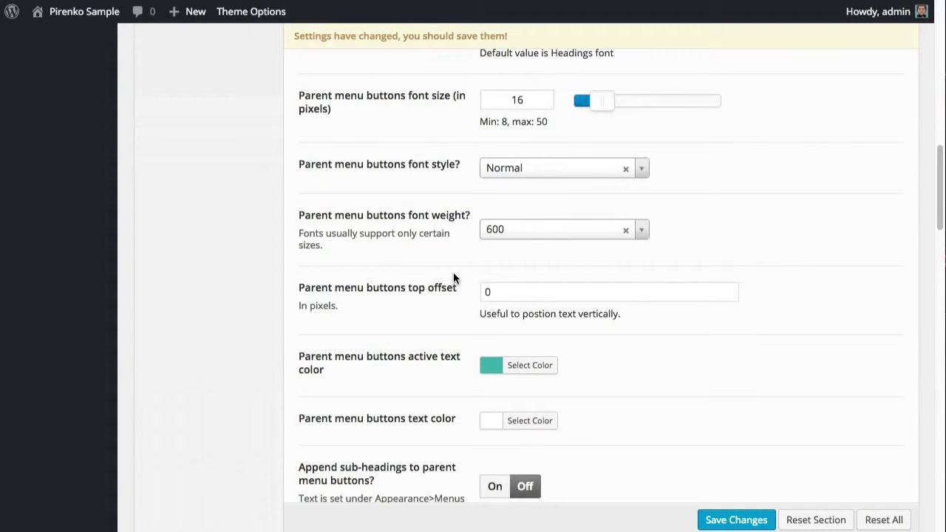
{"action": "scroll", "coordinate": [452, 275], "scroll_direction": "down", "scroll_amount": 5}
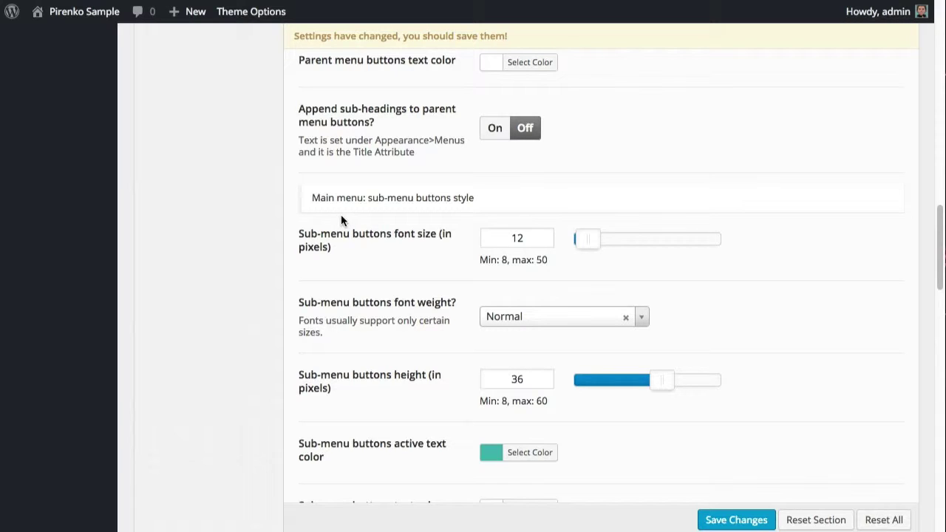
{"action": "left_click_drag", "start_coordinate": [474, 198], "coordinate": [302, 204]}
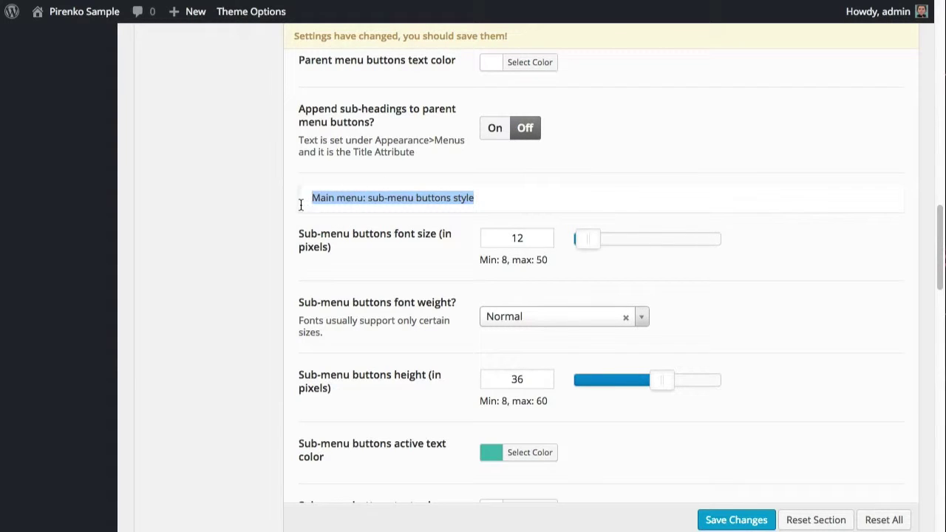
Review the main menu's sub-menu button style options, from font size and weight to text, divider line and background colors
{"action": "scroll", "coordinate": [397, 234], "scroll_direction": "down", "scroll_amount": 5}
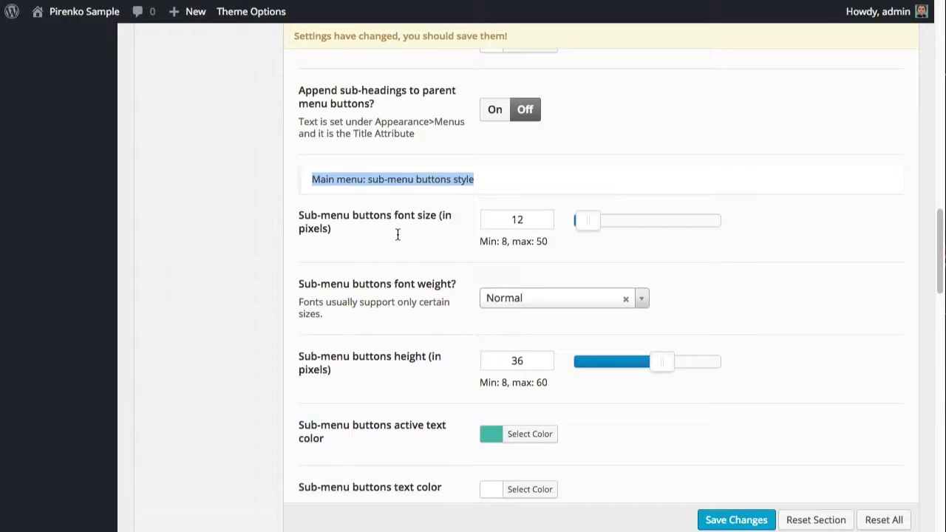
{"action": "scroll", "coordinate": [372, 313], "scroll_direction": "down", "scroll_amount": 3}
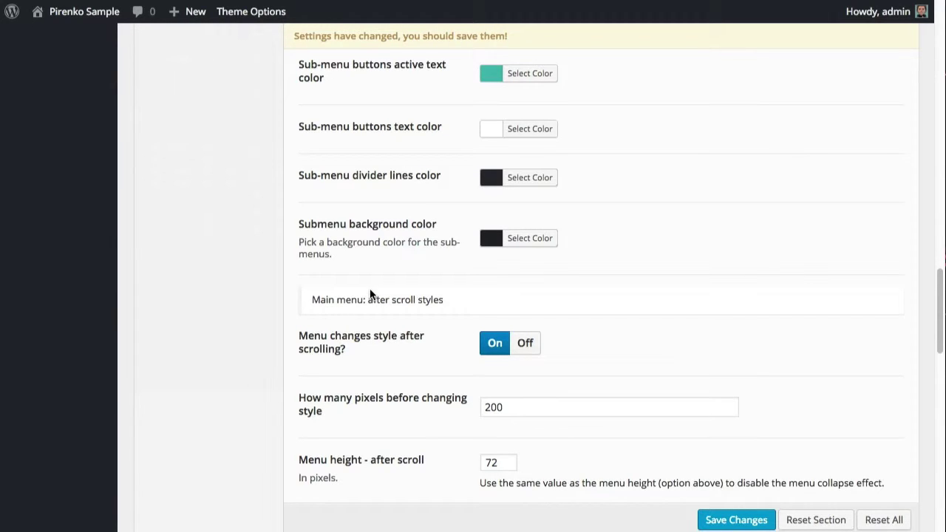
{"action": "scroll", "coordinate": [355, 308], "scroll_direction": "down", "scroll_amount": 1}
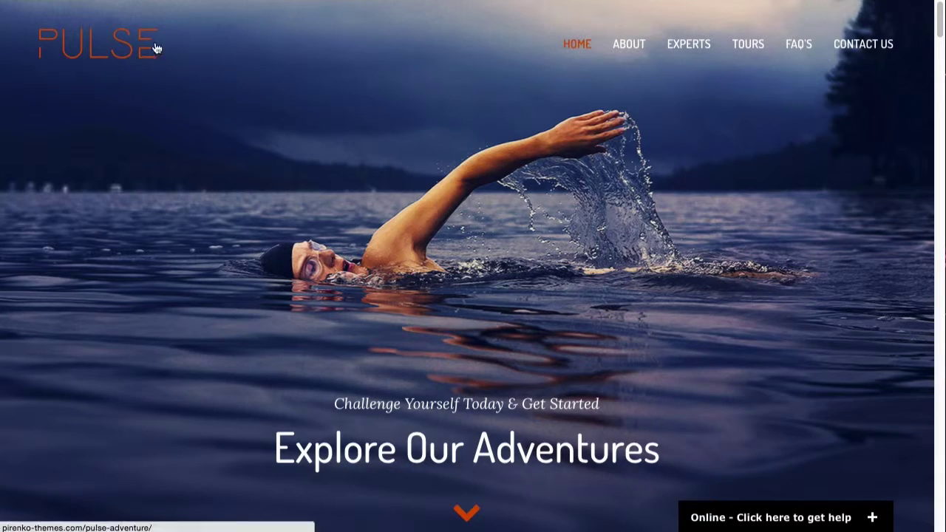
Switch to the Pulse adventure demo site and examine how the header menu changes style after scrolling
{"action": "scroll", "coordinate": [549, 164], "scroll_direction": "down", "scroll_amount": 5}
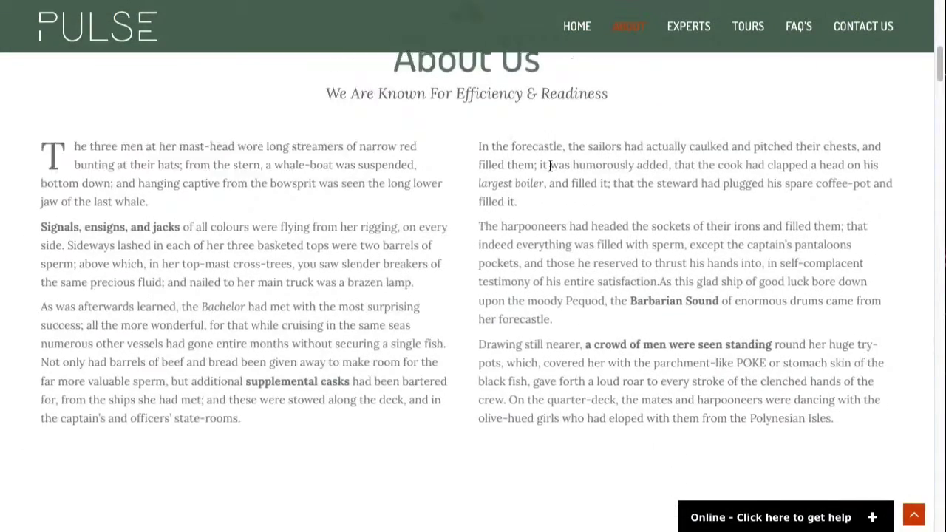
{"action": "scroll", "coordinate": [517, 151], "scroll_direction": "down", "scroll_amount": 5}
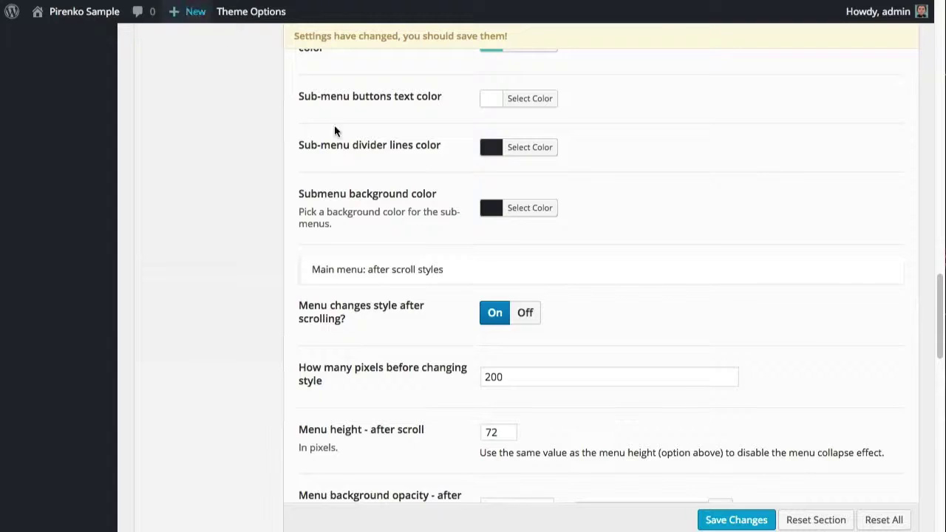
Return to the theme options and review the main menu's after scroll styles, including pixels before changing style, menu height, background opacity and text colors
{"action": "scroll", "coordinate": [399, 172], "scroll_direction": "up", "scroll_amount": 5}
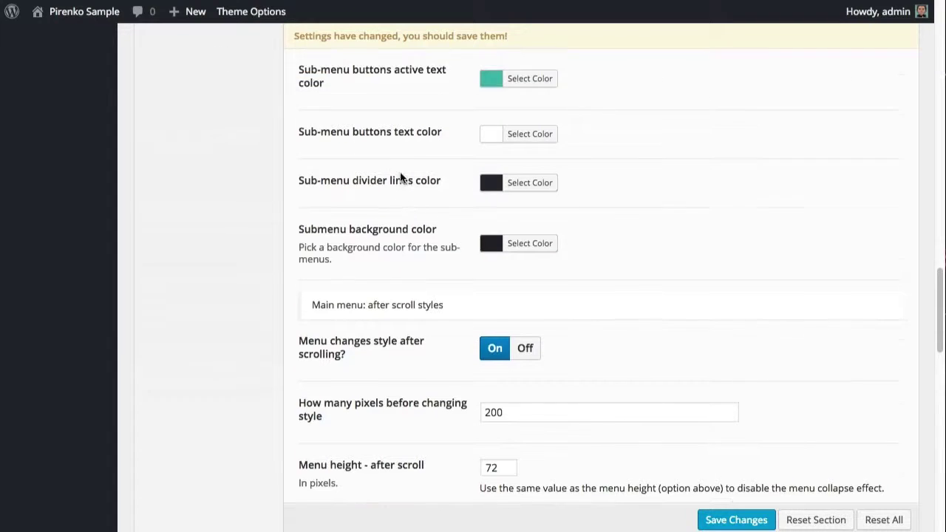
{"action": "scroll", "coordinate": [400, 172], "scroll_direction": "down", "scroll_amount": 6}
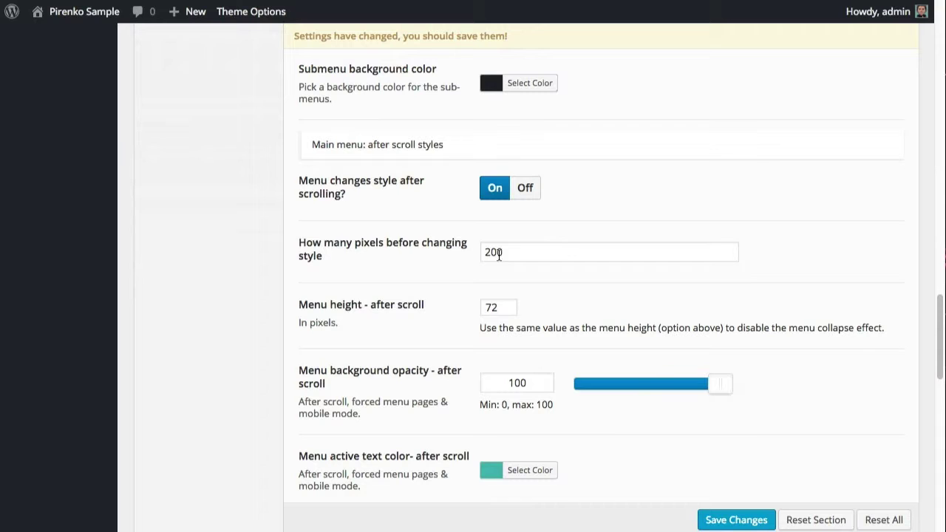
{"action": "left_click_drag", "start_coordinate": [499, 255], "coordinate": [473, 255]}
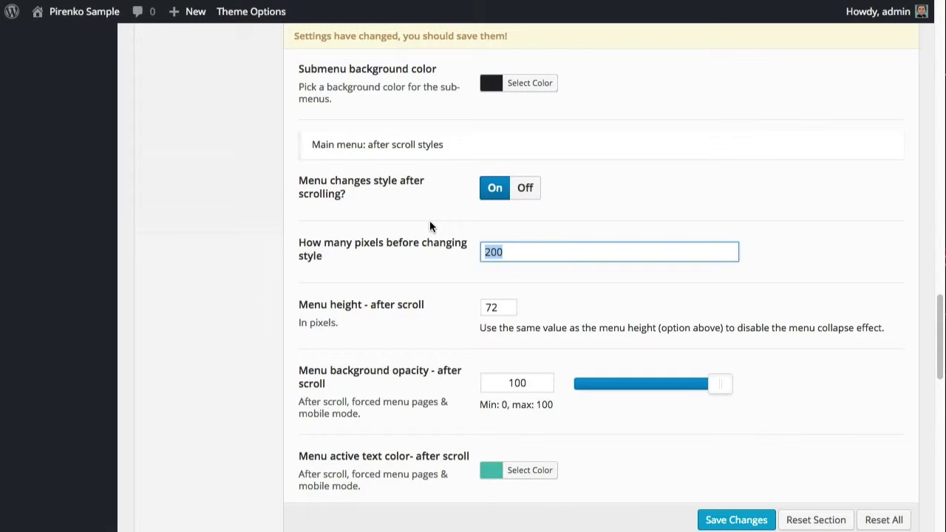
{"action": "scroll", "coordinate": [412, 230], "scroll_direction": "down", "scroll_amount": 2}
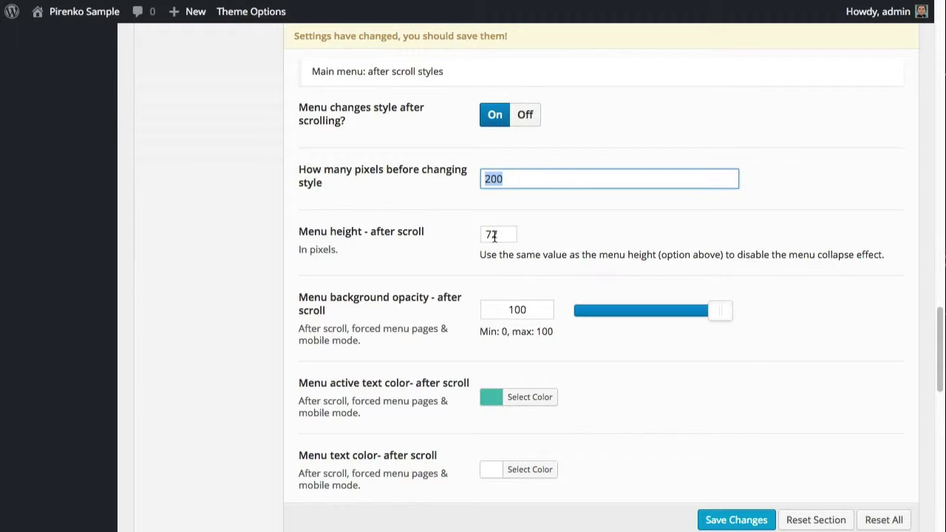
{"action": "scroll", "coordinate": [494, 236], "scroll_direction": "down", "scroll_amount": 2}
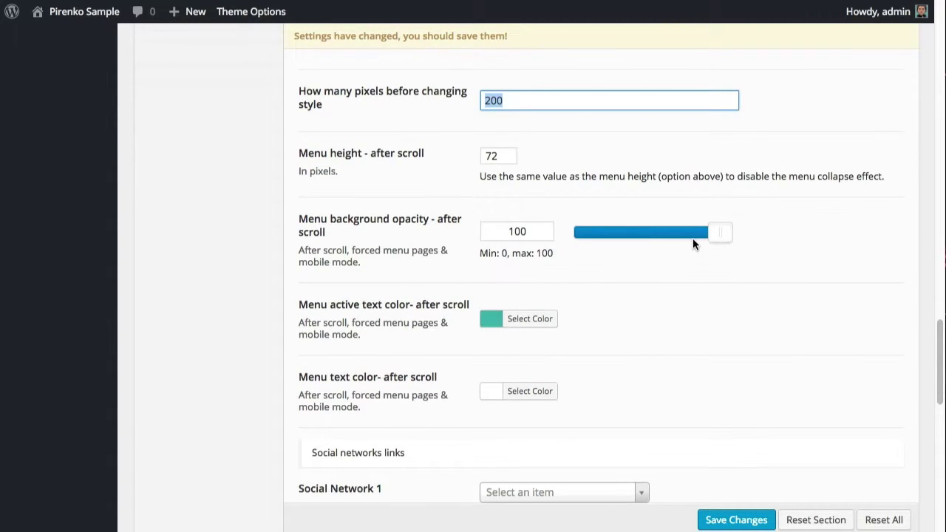
{"action": "scroll", "coordinate": [692, 238], "scroll_direction": "down", "scroll_amount": 2}
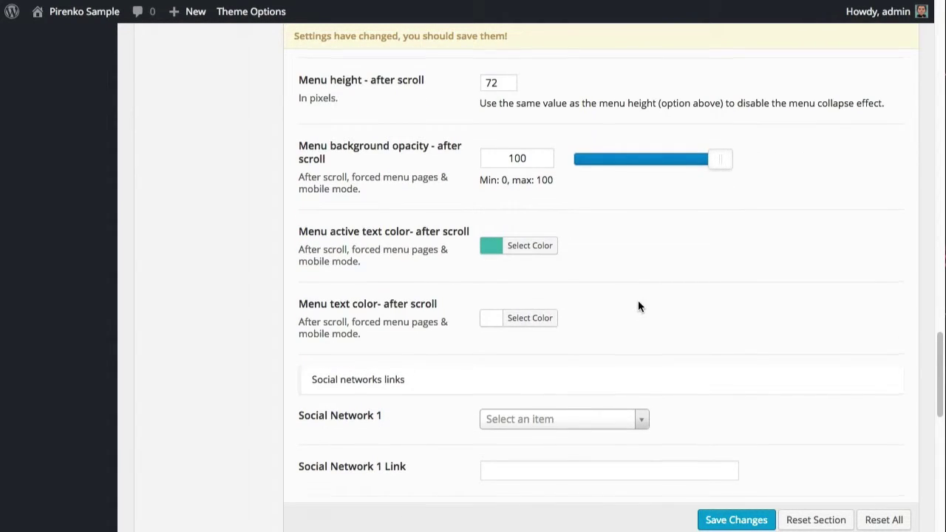
{"action": "scroll", "coordinate": [638, 303], "scroll_direction": "up", "scroll_amount": 10}
{"action": "scroll", "coordinate": [639, 305], "scroll_direction": "down", "scroll_amount": 3}
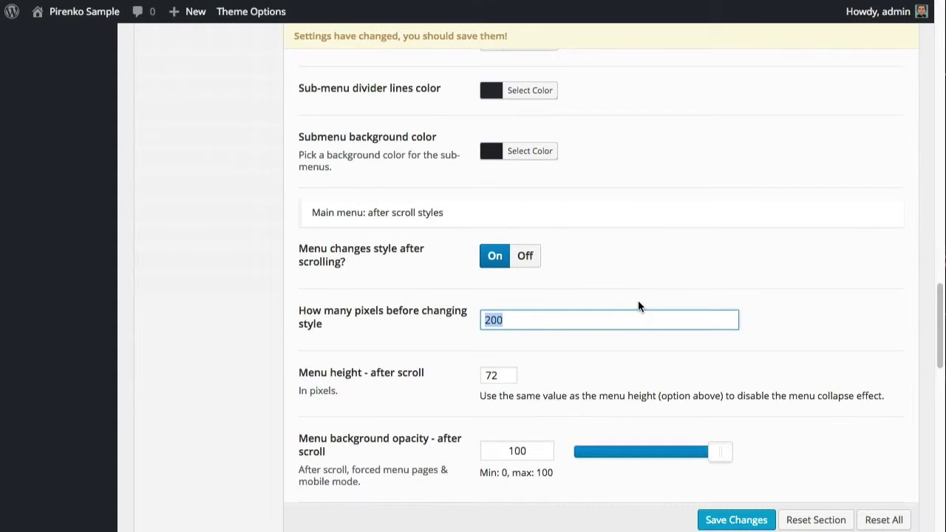
Look over the whole Header Section again, from header bar height and opacity through the menu button styles to the social network links
{"action": "scroll", "coordinate": [637, 302], "scroll_direction": "up", "scroll_amount": 20}
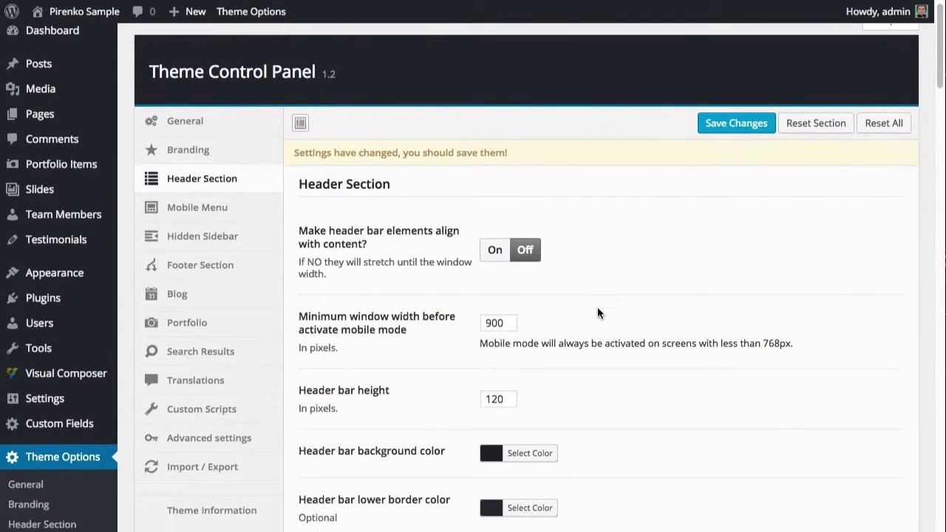
{"action": "scroll", "coordinate": [597, 306], "scroll_direction": "down", "scroll_amount": 2}
{"action": "scroll", "coordinate": [416, 266], "scroll_direction": "down", "scroll_amount": 10}
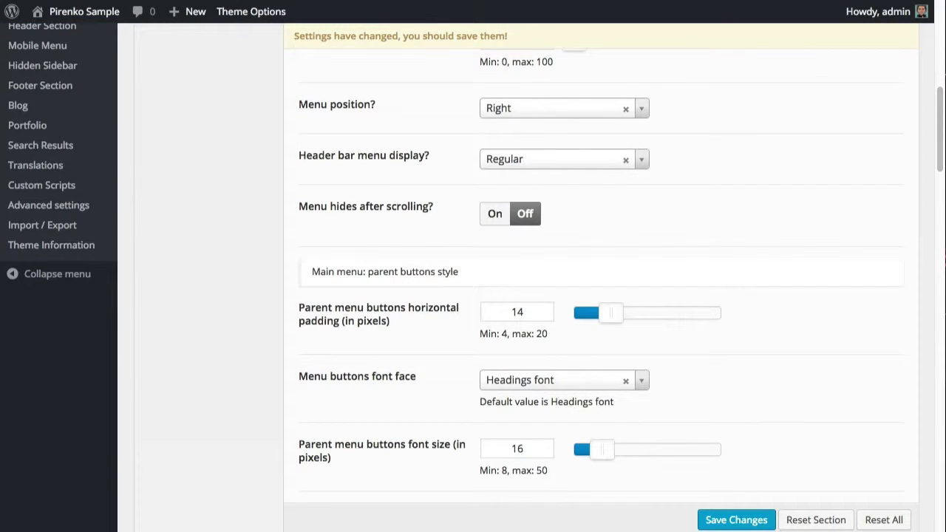
{"action": "scroll", "coordinate": [484, 212], "scroll_direction": "up", "scroll_amount": 10}
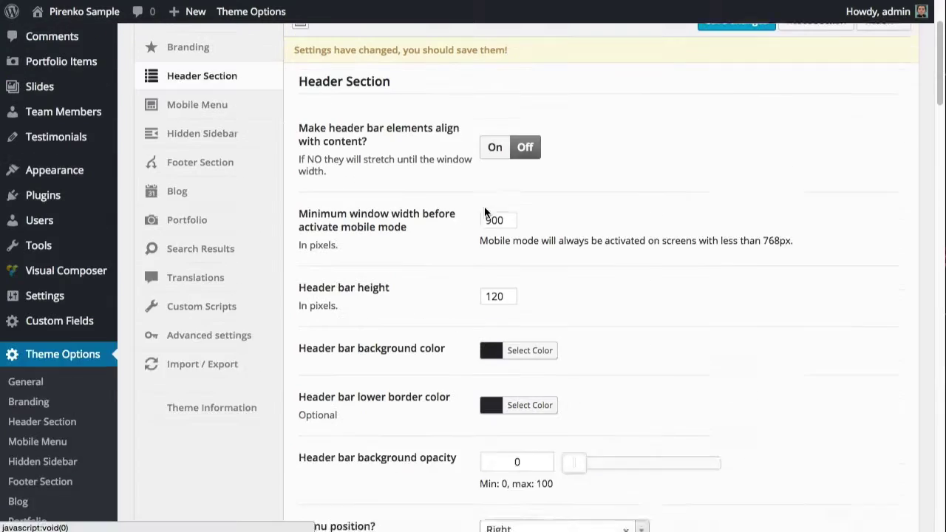
{"action": "scroll", "coordinate": [484, 213], "scroll_direction": "down", "scroll_amount": 20}
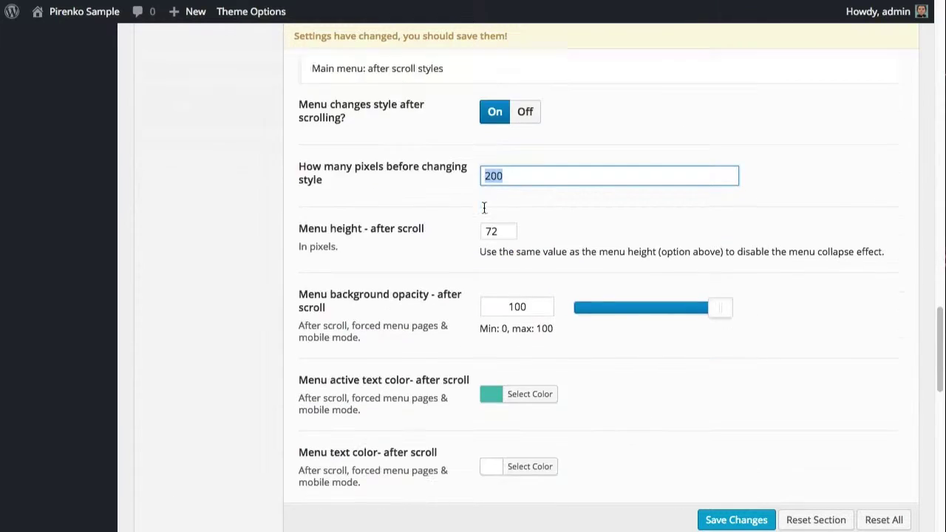
{"action": "scroll", "coordinate": [483, 206], "scroll_direction": "down", "scroll_amount": 2}
{"action": "scroll", "coordinate": [482, 205], "scroll_direction": "up", "scroll_amount": 14}
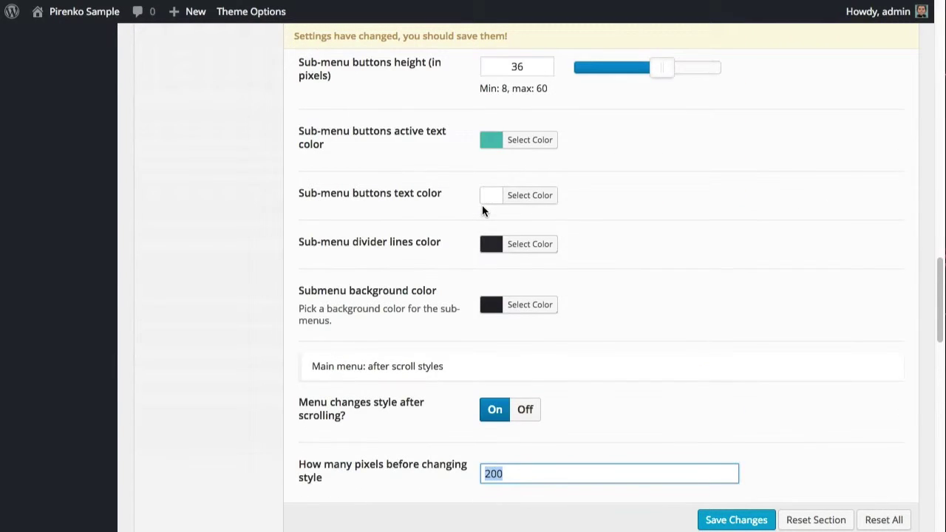
{"action": "scroll", "coordinate": [482, 204], "scroll_direction": "down", "scroll_amount": 2}
{"action": "scroll", "coordinate": [479, 215], "scroll_direction": "down", "scroll_amount": 1}
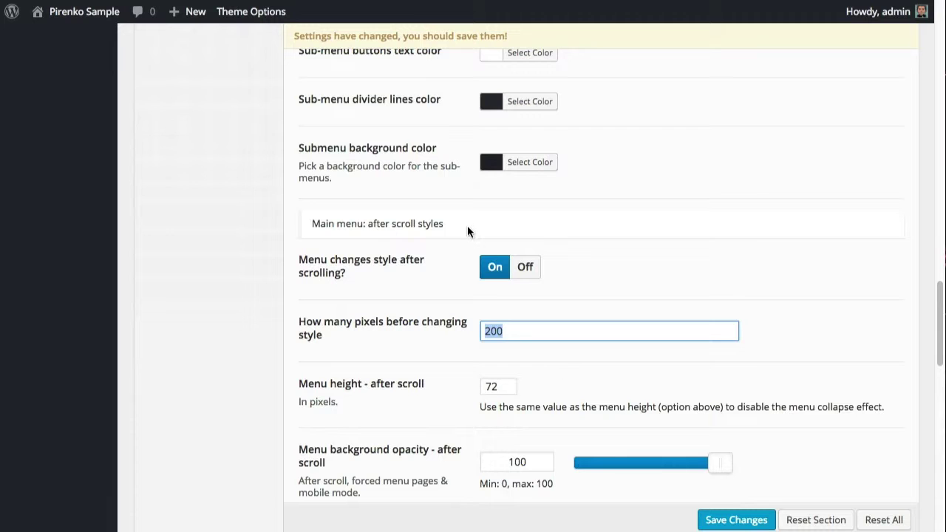
{"action": "scroll", "coordinate": [464, 231], "scroll_direction": "up", "scroll_amount": 10}
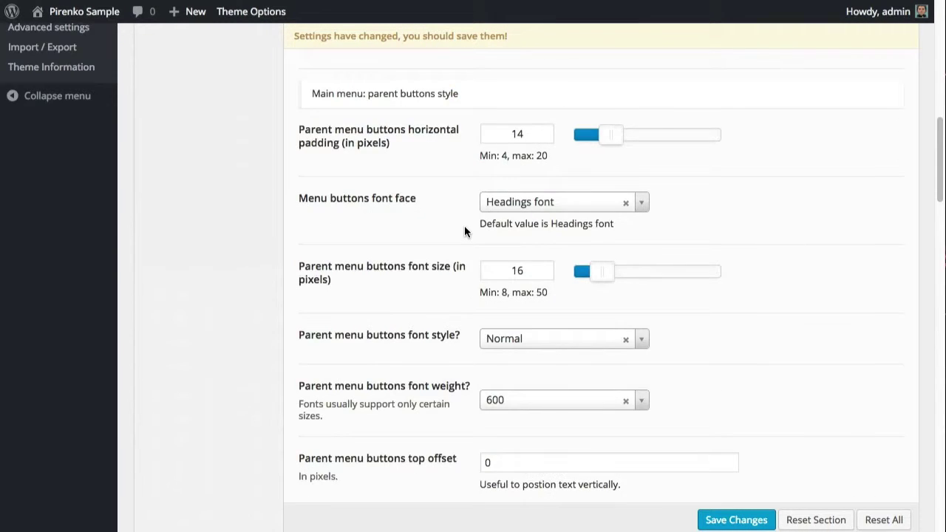
{"action": "scroll", "coordinate": [464, 231], "scroll_direction": "down", "scroll_amount": 18}
{"action": "scroll", "coordinate": [464, 231], "scroll_direction": "up", "scroll_amount": 6}
{"action": "scroll", "coordinate": [464, 231], "scroll_direction": "down", "scroll_amount": 10}
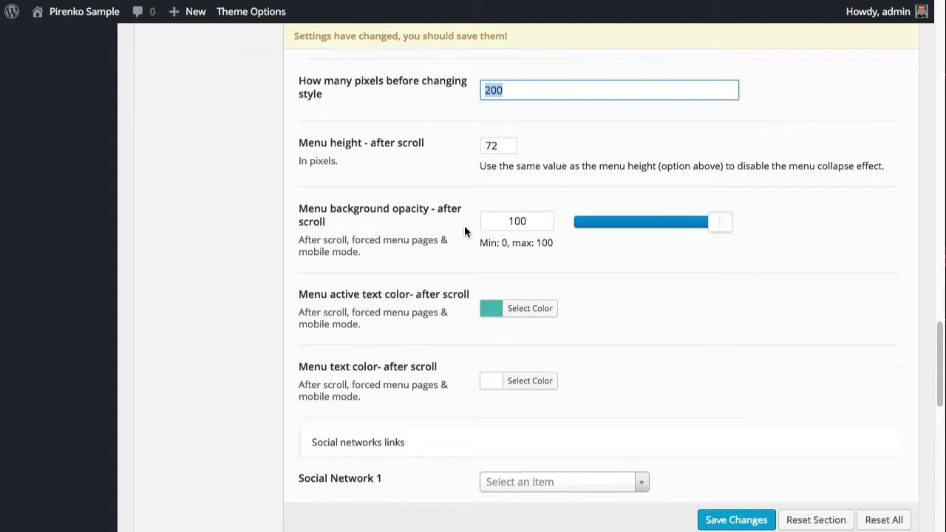
{"action": "scroll", "coordinate": [464, 226], "scroll_direction": "up", "scroll_amount": 8}
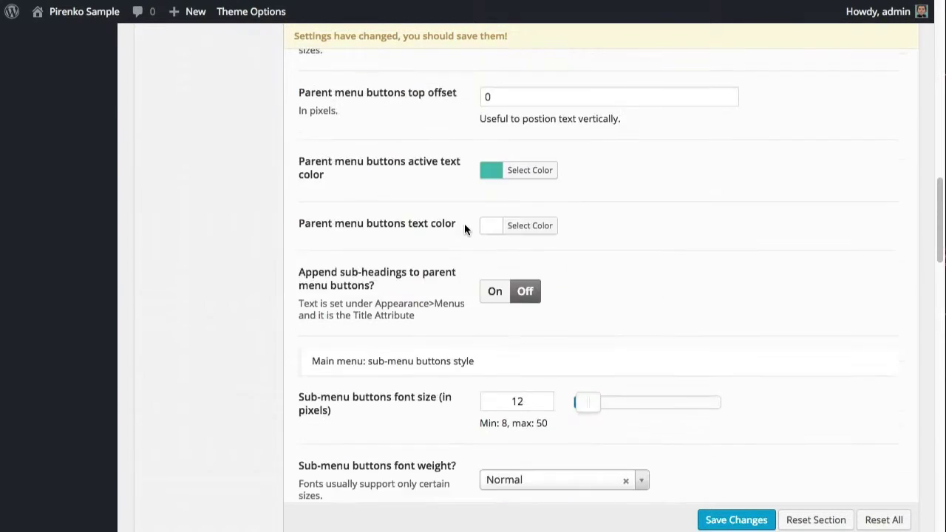
{"action": "scroll", "coordinate": [464, 226], "scroll_direction": "down", "scroll_amount": 6}
{"action": "scroll", "coordinate": [464, 223], "scroll_direction": "down", "scroll_amount": 5}
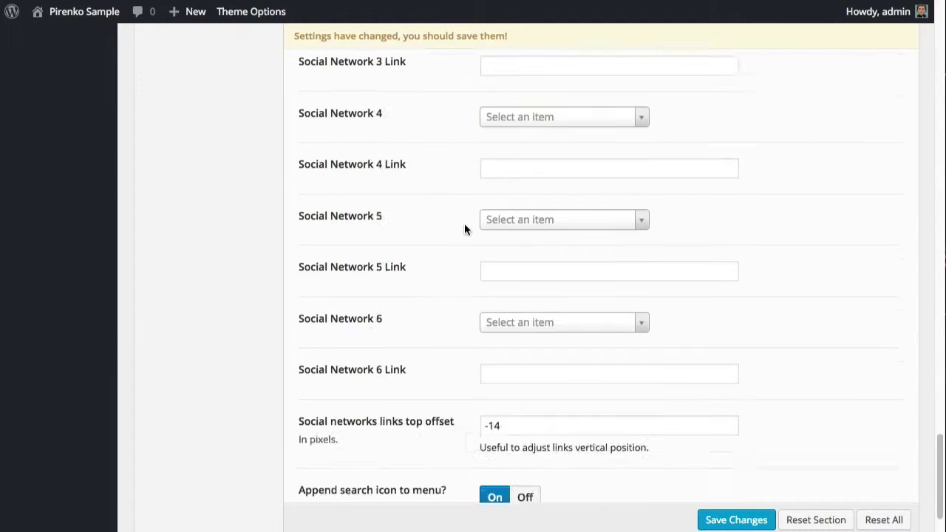
Leave the theme options without saving and open the Adventure Travel page for editing in the Visual Composer backend editor
{"action": "scroll", "coordinate": [464, 223], "scroll_direction": "up", "scroll_amount": 15}
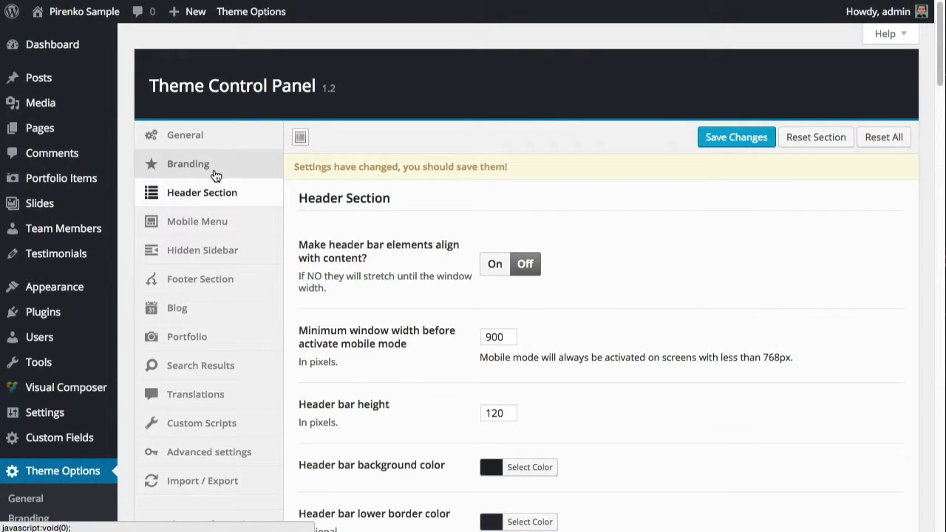
{"action": "mouse_move", "coordinate": [93, 127]}
{"action": "left_click", "coordinate": [137, 130]}
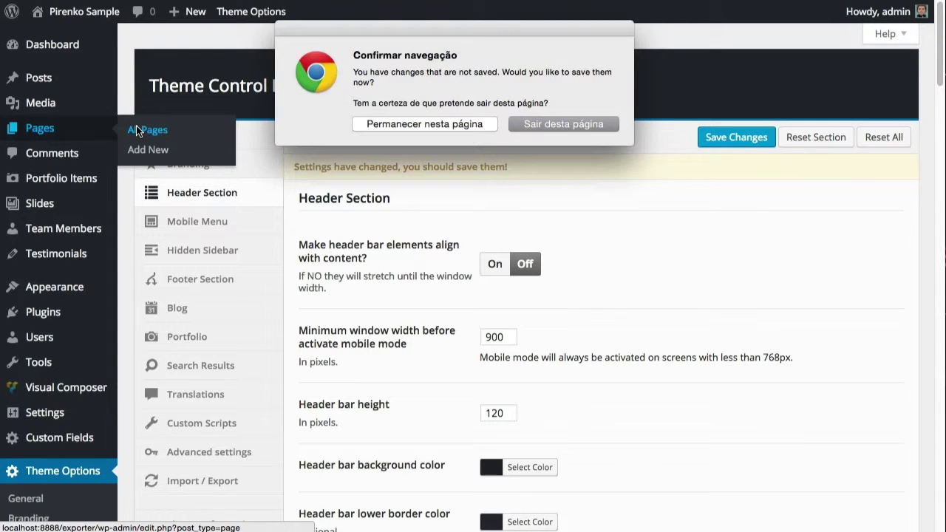
{"action": "left_click", "coordinate": [529, 131]}
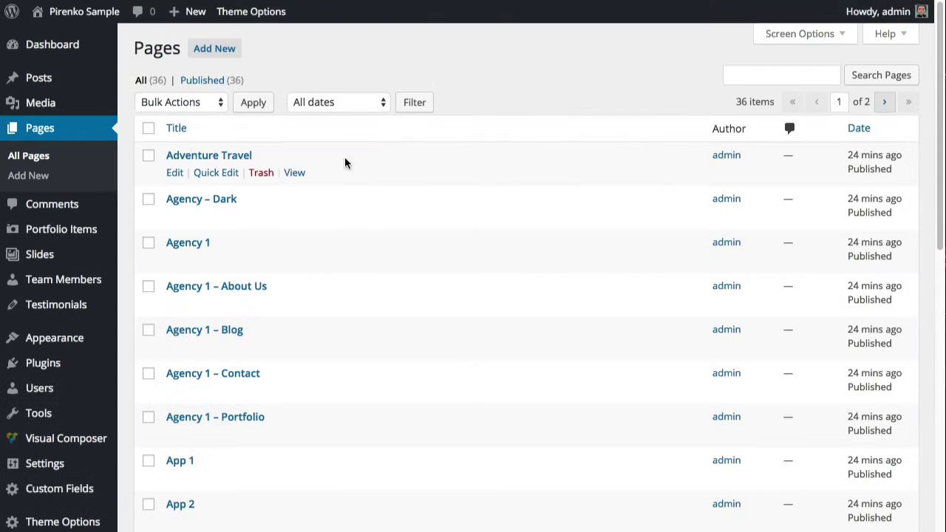
{"action": "left_click", "coordinate": [176, 173]}
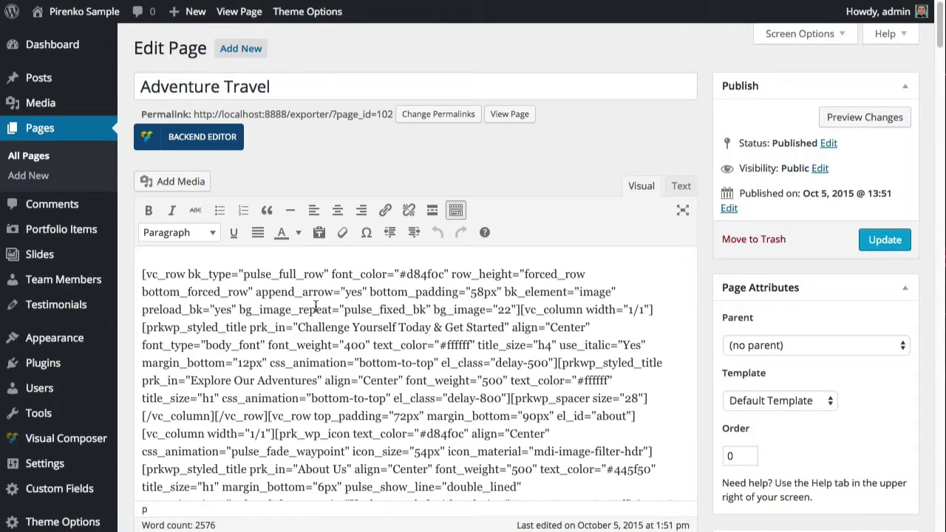
{"action": "left_click", "coordinate": [193, 145]}
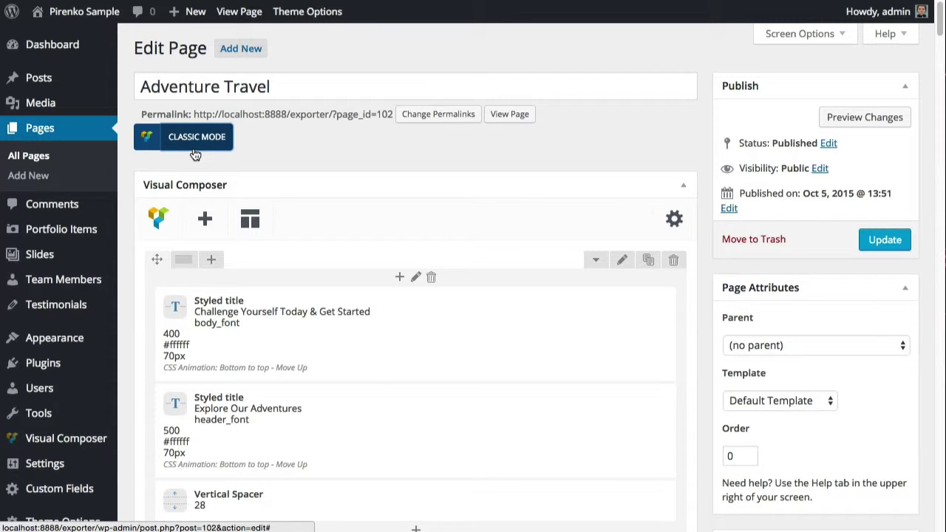
Find the Adventure Travel page's Page Options and review the available Top Menu choices, keeping Adventure Travel selected
{"action": "scroll", "coordinate": [312, 213], "scroll_direction": "down", "scroll_amount": 5}
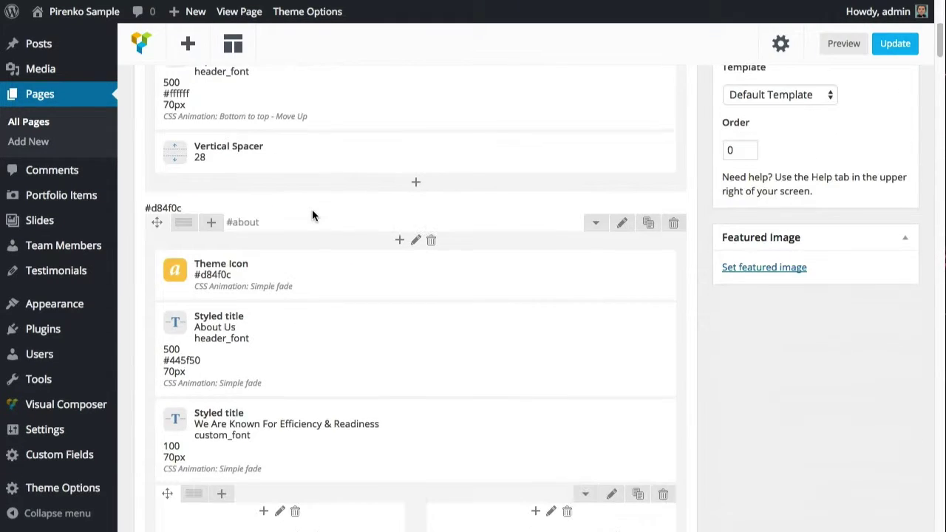
{"action": "scroll", "coordinate": [311, 215], "scroll_direction": "down", "scroll_amount": 3}
{"action": "scroll", "coordinate": [311, 212], "scroll_direction": "down", "scroll_amount": 10}
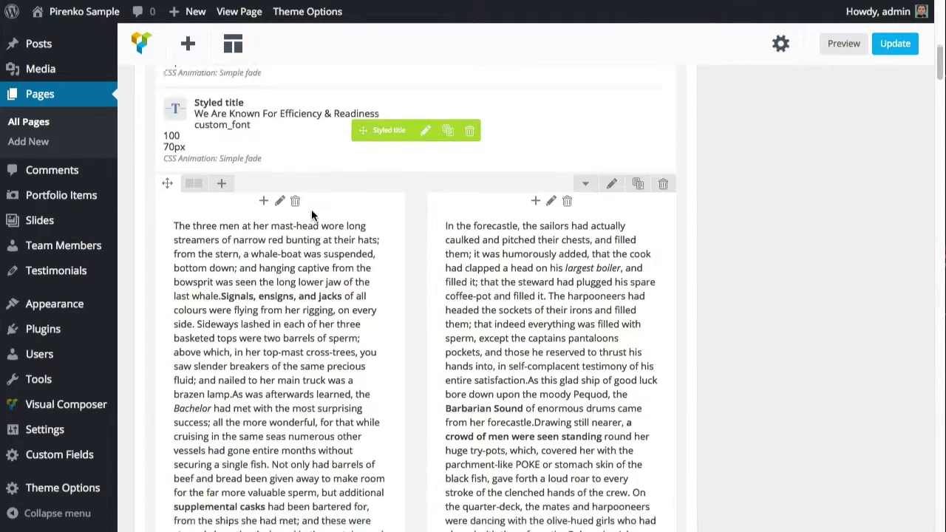
{"action": "scroll", "coordinate": [308, 212], "scroll_direction": "down", "scroll_amount": 14}
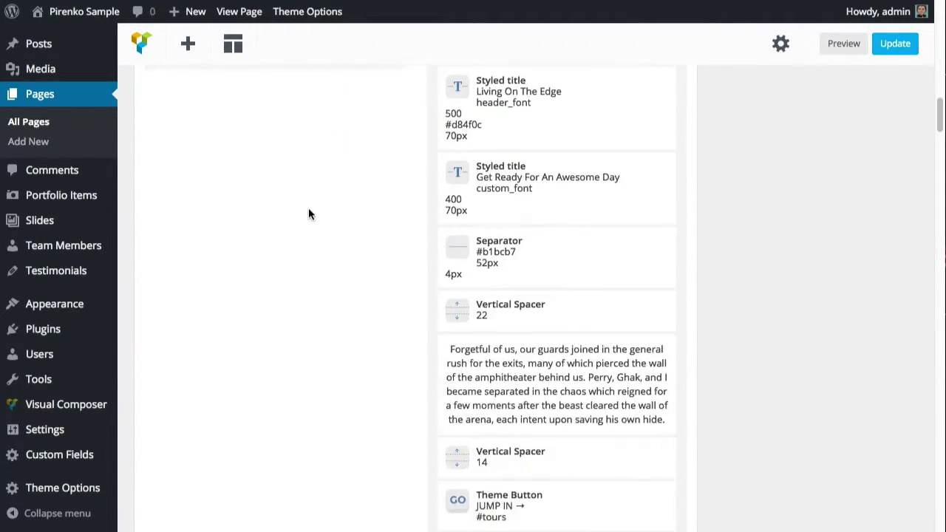
{"action": "scroll", "coordinate": [307, 213], "scroll_direction": "down", "scroll_amount": 18}
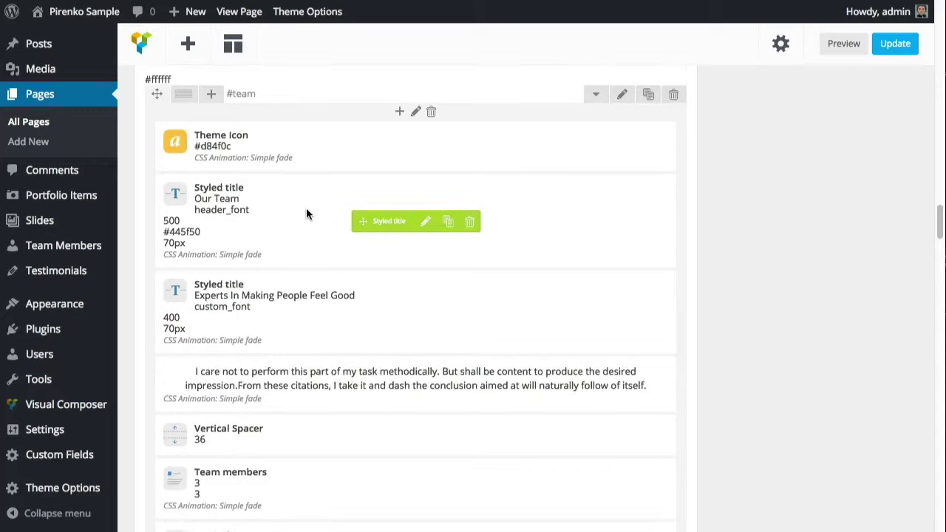
{"action": "scroll", "coordinate": [306, 208], "scroll_direction": "down", "scroll_amount": 10}
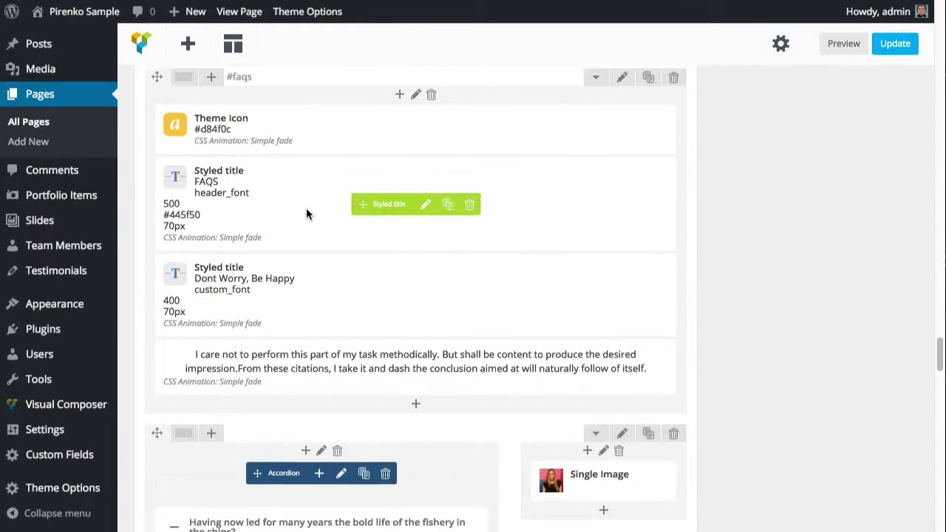
{"action": "scroll", "coordinate": [268, 221], "scroll_direction": "down", "scroll_amount": 15}
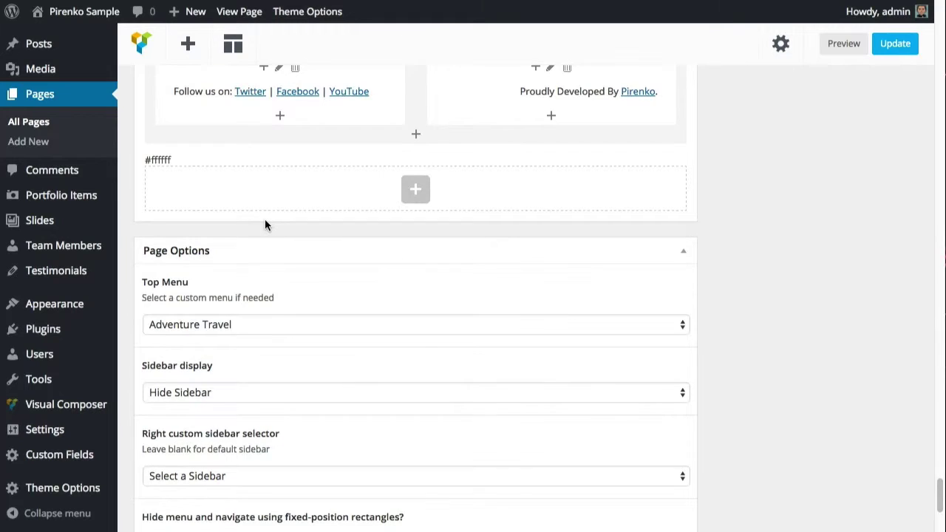
{"action": "scroll", "coordinate": [297, 226], "scroll_direction": "down", "scroll_amount": 2}
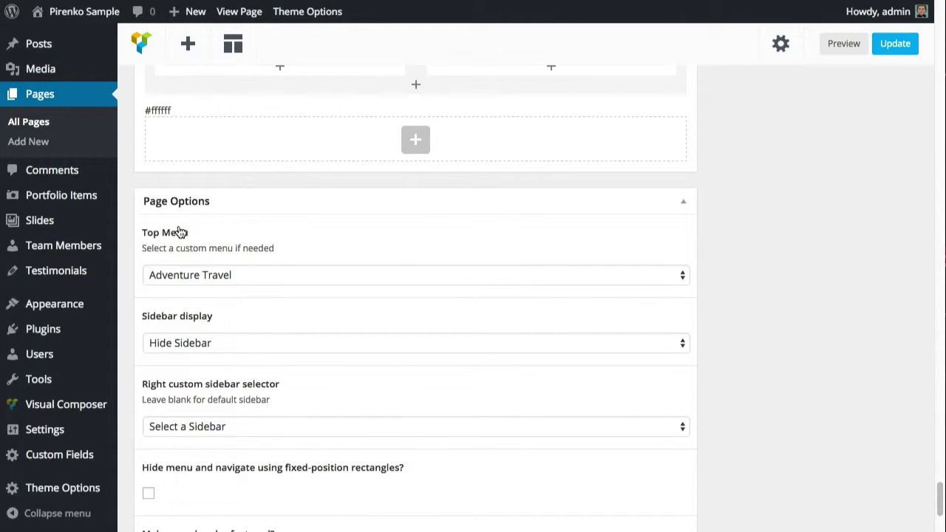
{"action": "left_click", "coordinate": [292, 274]}
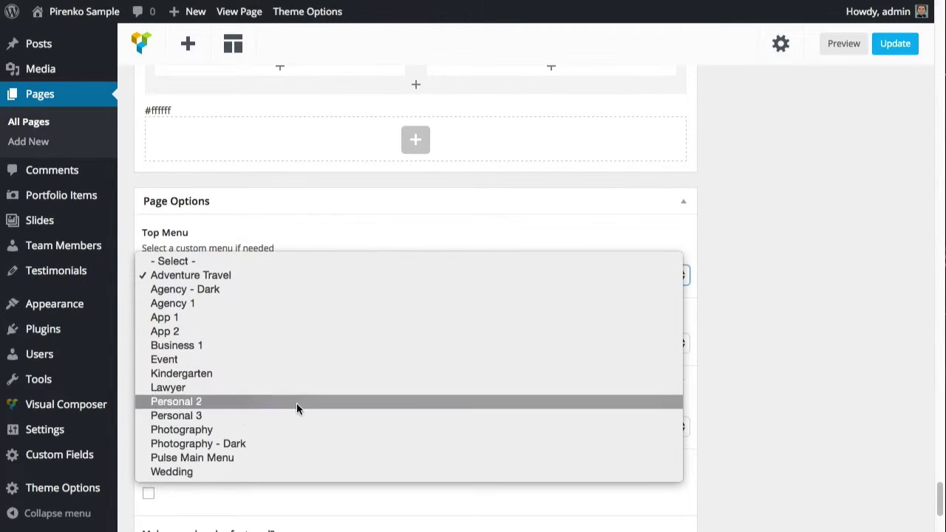
{"action": "left_click", "coordinate": [300, 275]}
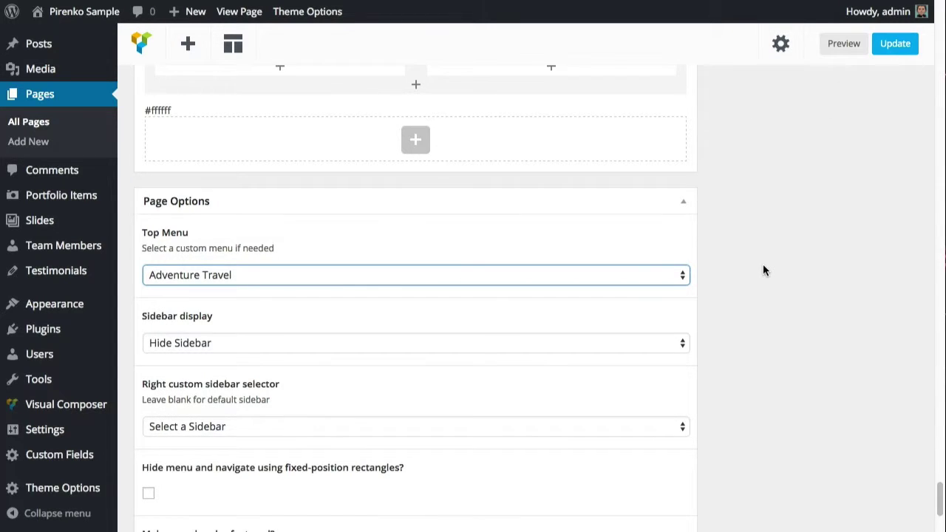
Leave the page editor without updating and open the Header Section of the theme options
{"action": "scroll", "coordinate": [762, 270], "scroll_direction": "up", "scroll_amount": 10}
{"action": "scroll", "coordinate": [812, 341], "scroll_direction": "up", "scroll_amount": 6}
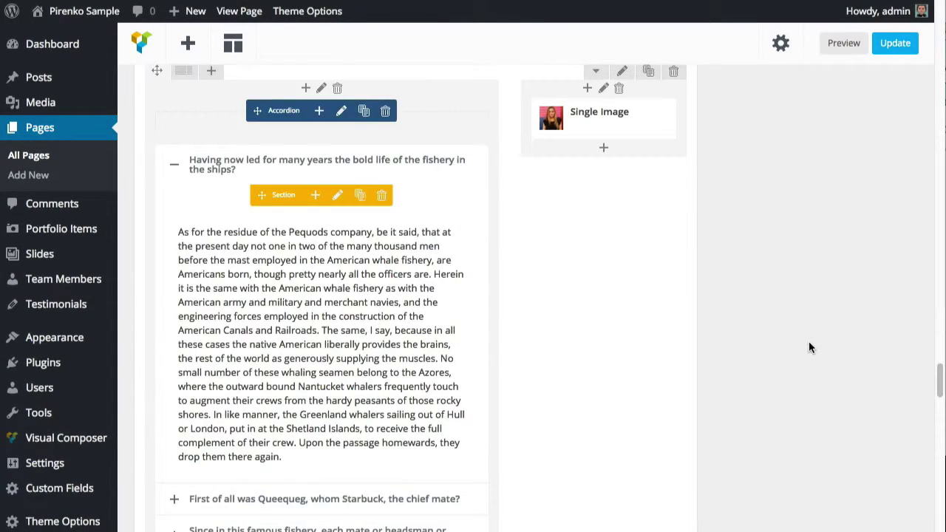
{"action": "scroll", "coordinate": [147, 430], "scroll_direction": "down", "scroll_amount": 2}
{"action": "mouse_move", "coordinate": [79, 491]}
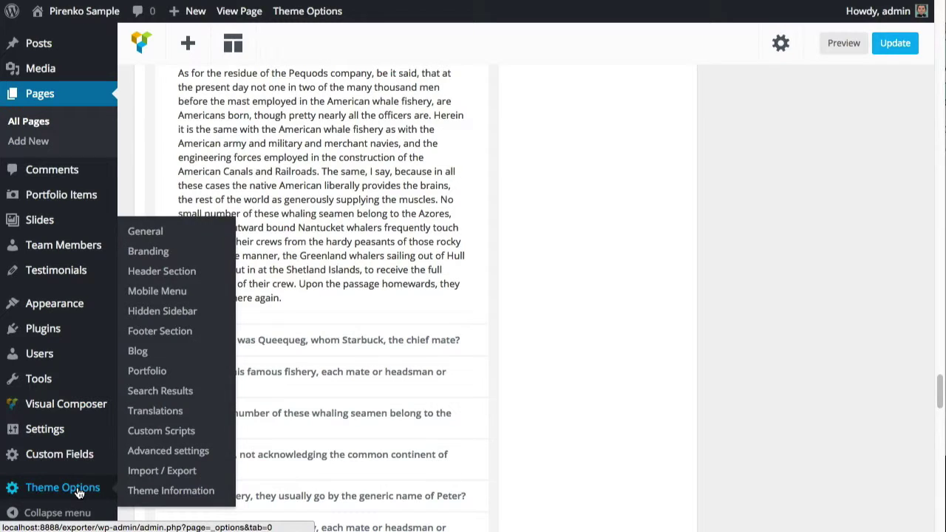
{"action": "left_click", "coordinate": [184, 272]}
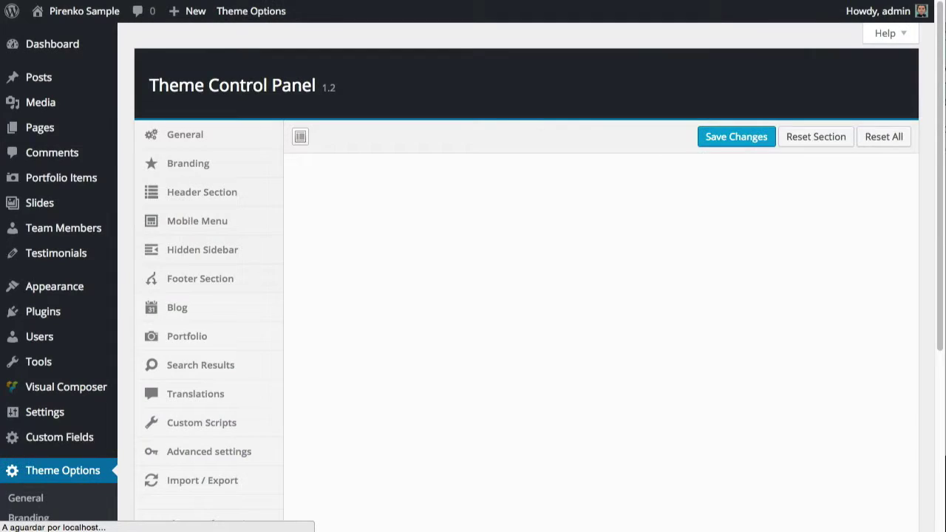
Review the social networks links settings, including the networks offered for Social Network 1, the links top offset and the search icon option
{"action": "scroll", "coordinate": [456, 189], "scroll_direction": "down", "scroll_amount": 15}
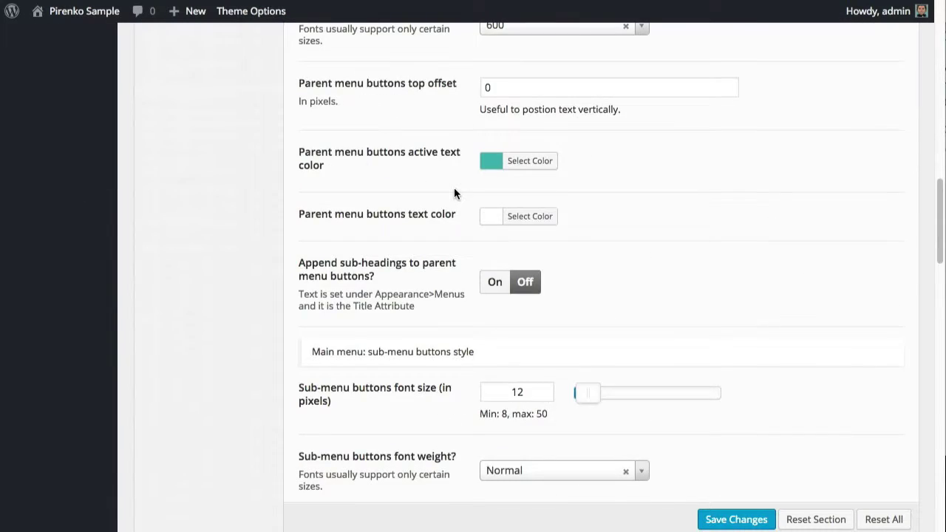
{"action": "scroll", "coordinate": [454, 192], "scroll_direction": "down", "scroll_amount": 10}
{"action": "scroll", "coordinate": [441, 190], "scroll_direction": "up", "scroll_amount": 4}
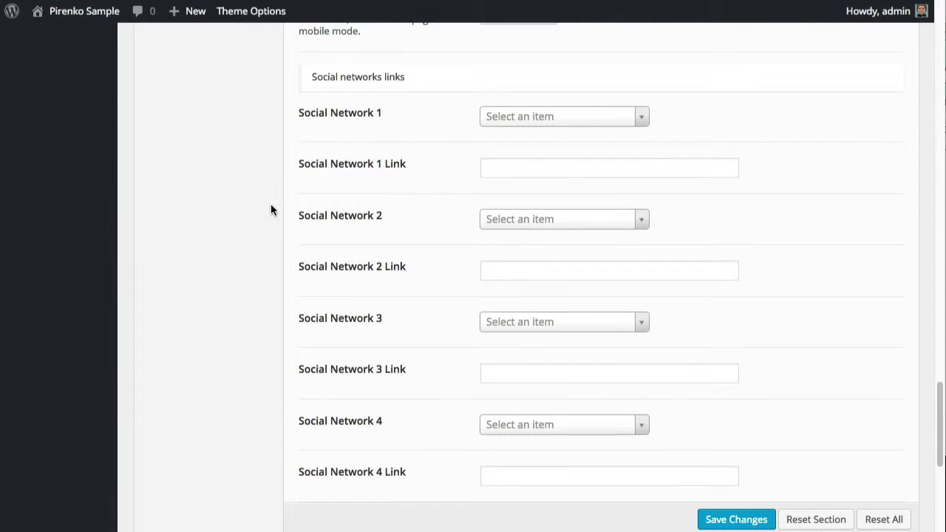
{"action": "scroll", "coordinate": [372, 183], "scroll_direction": "up", "scroll_amount": 1}
{"action": "scroll", "coordinate": [412, 143], "scroll_direction": "down", "scroll_amount": 1}
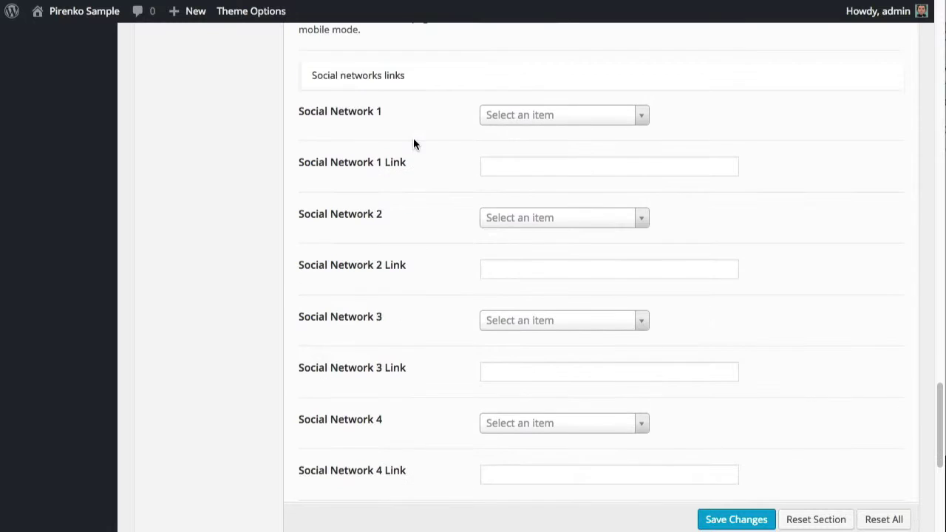
{"action": "left_click", "coordinate": [528, 118]}
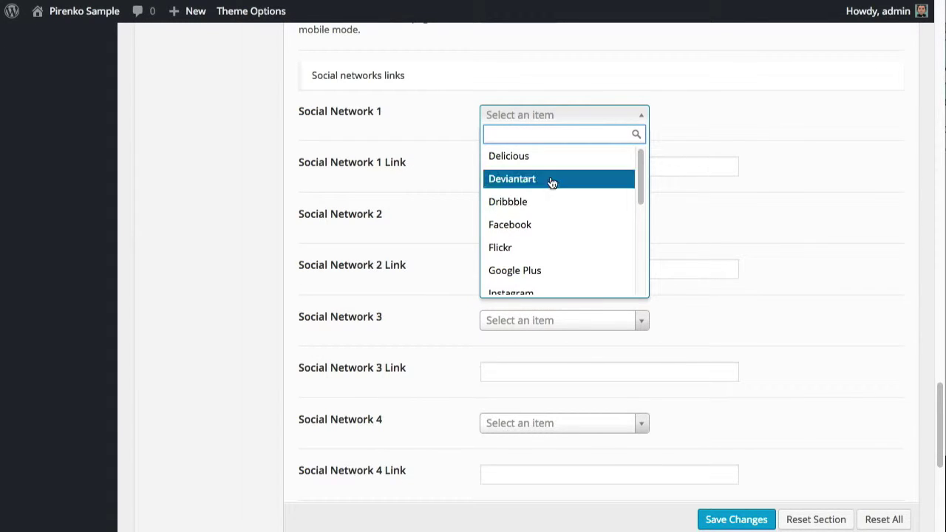
{"action": "key", "text": "Escape"}
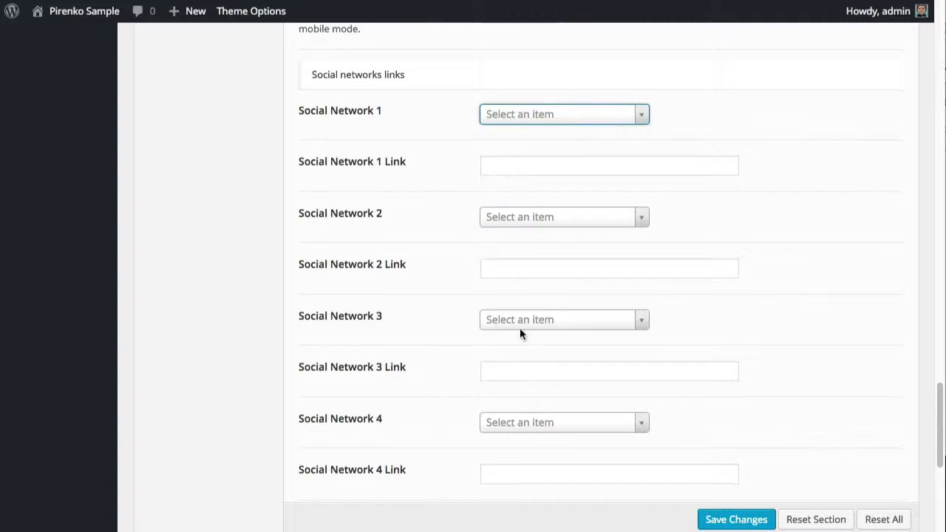
{"action": "scroll", "coordinate": [433, 251], "scroll_direction": "down", "scroll_amount": 5}
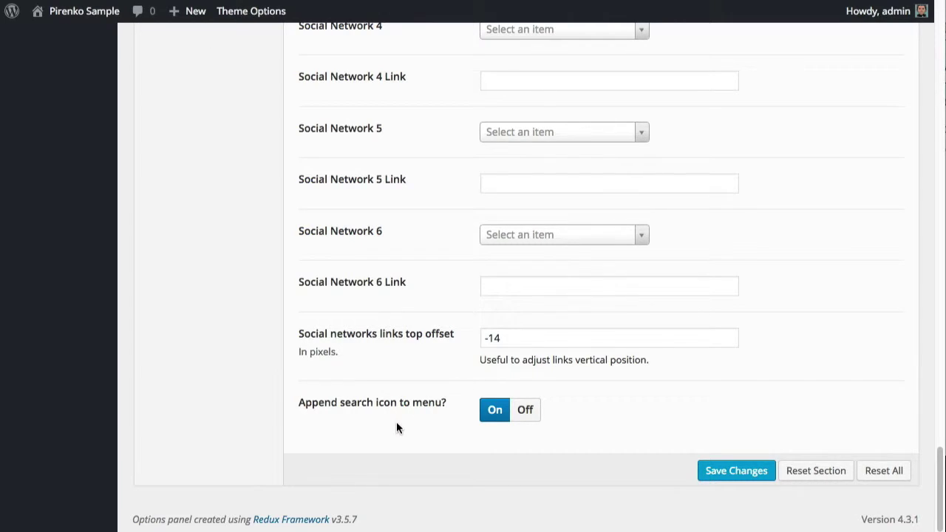
{"action": "scroll", "coordinate": [368, 410], "scroll_direction": "up", "scroll_amount": 15}
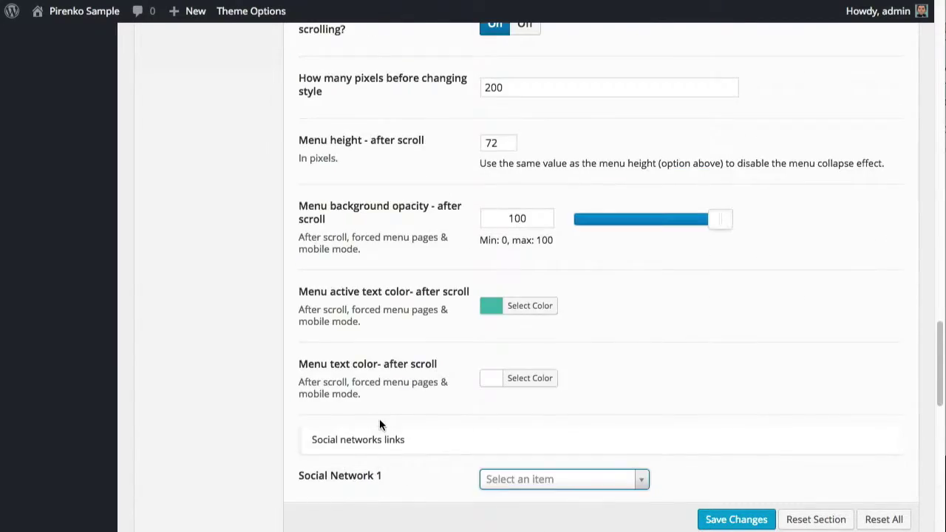
Switch to the main Pulse demo site and compare the header logo before and after scrolling
{"action": "scroll", "coordinate": [379, 419], "scroll_direction": "up", "scroll_amount": 10}
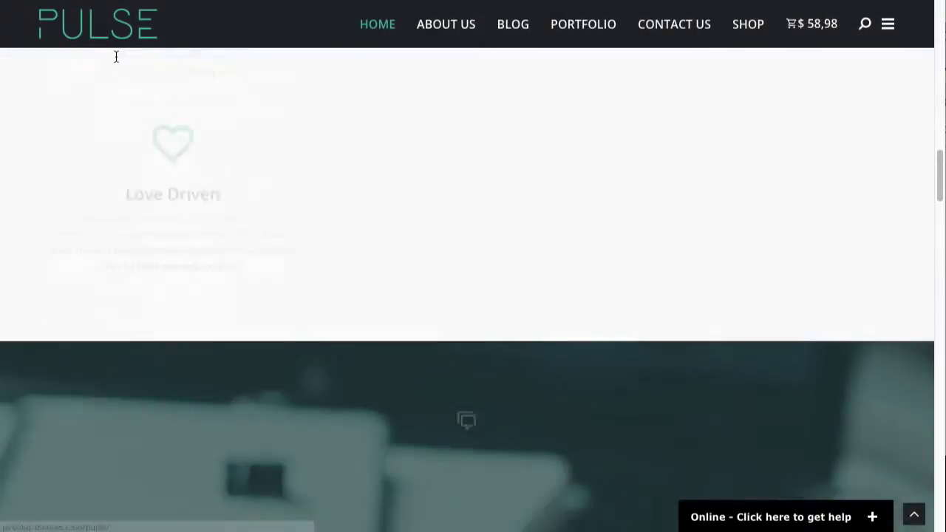
{"action": "scroll", "coordinate": [116, 55], "scroll_direction": "up", "scroll_amount": 10}
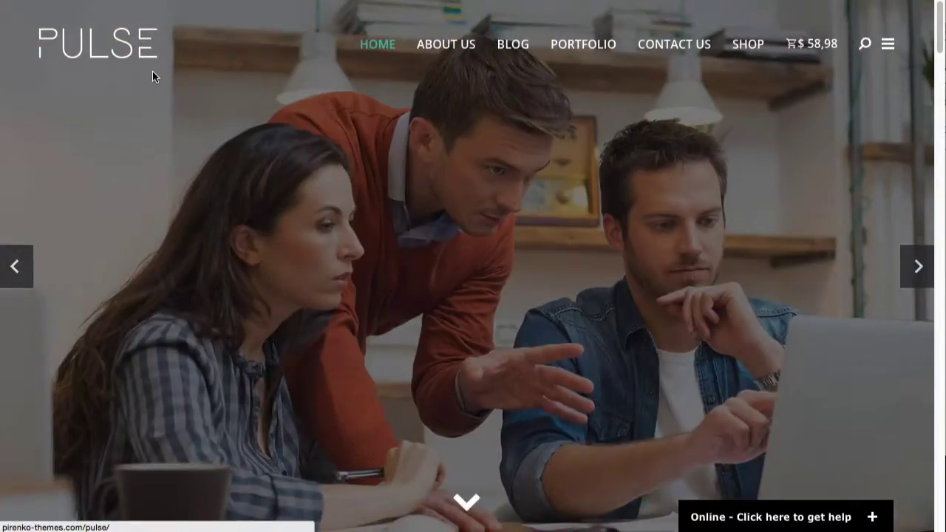
{"action": "scroll", "coordinate": [152, 71], "scroll_direction": "down", "scroll_amount": 10}
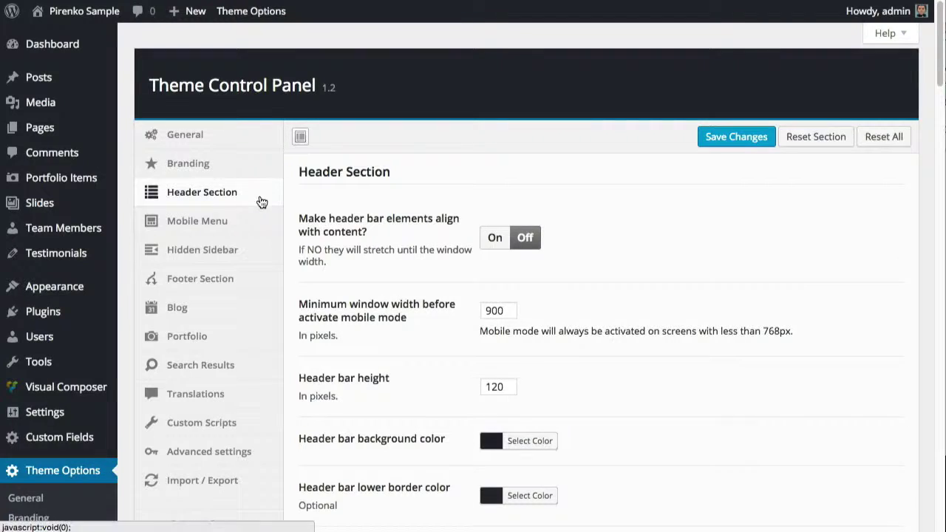
Return to the theme options, open the Branding section and check the logo position choices, keeping Left
{"action": "left_click", "coordinate": [196, 170]}
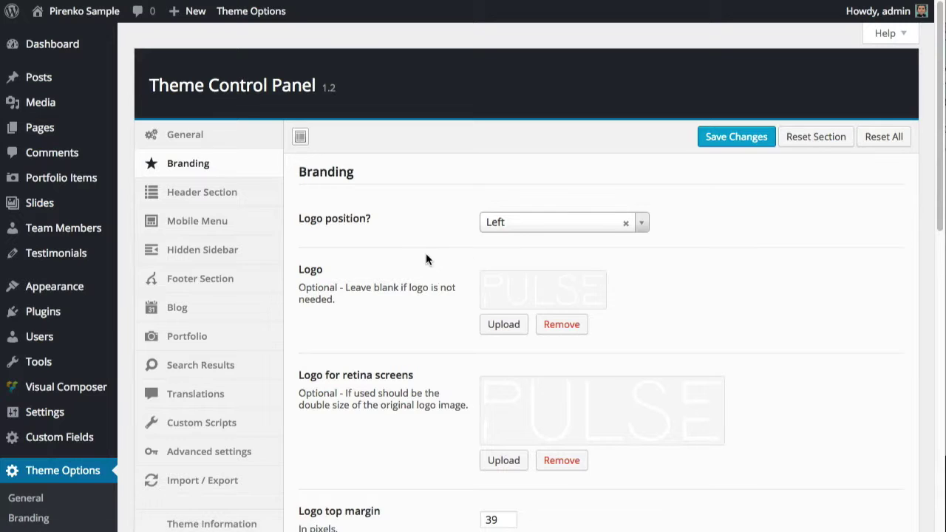
{"action": "left_click", "coordinate": [529, 221]}
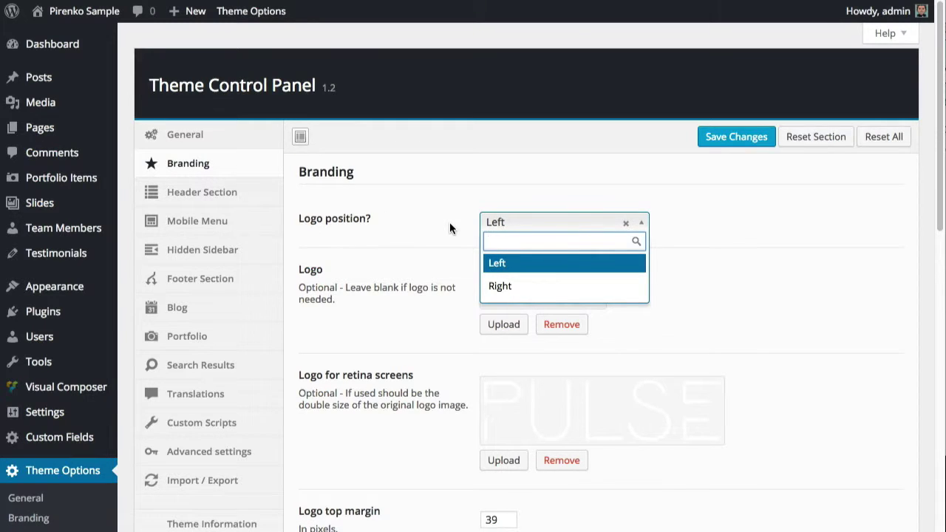
{"action": "left_click", "coordinate": [820, 229]}
Review the logo, retina logo and logo top margin settings in Branding, leaving the margin value as it is
{"action": "scroll", "coordinate": [707, 253], "scroll_direction": "down", "scroll_amount": 1}
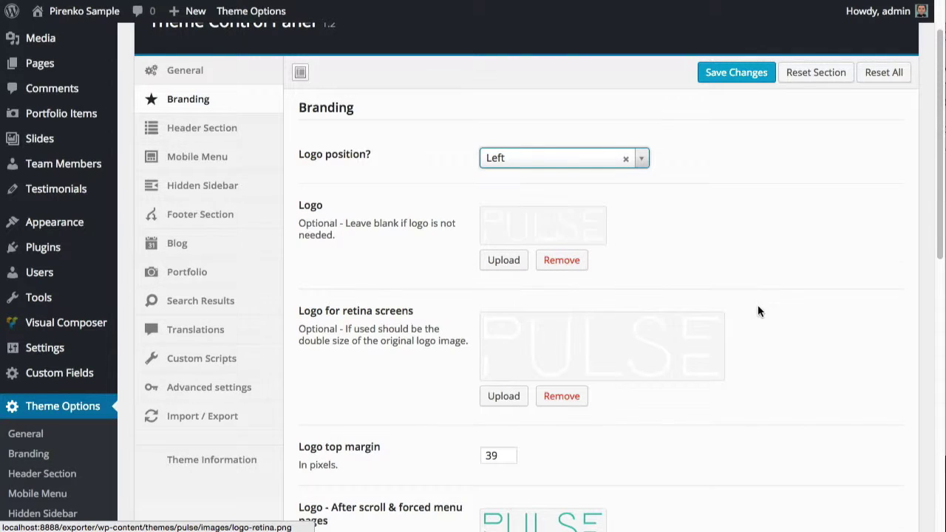
{"action": "scroll", "coordinate": [757, 310], "scroll_direction": "down", "scroll_amount": 1}
{"action": "scroll", "coordinate": [648, 293], "scroll_direction": "down", "scroll_amount": 2}
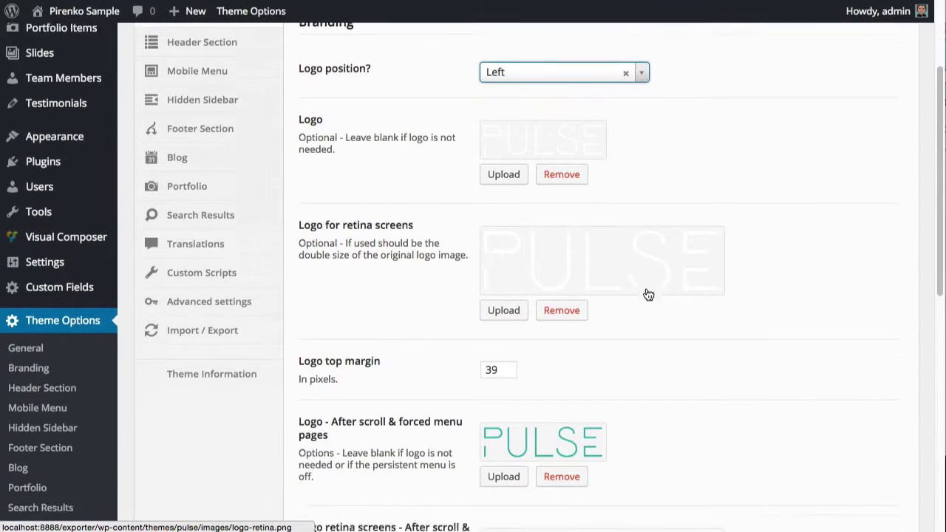
{"action": "left_click_drag", "start_coordinate": [501, 280], "coordinate": [467, 281]}
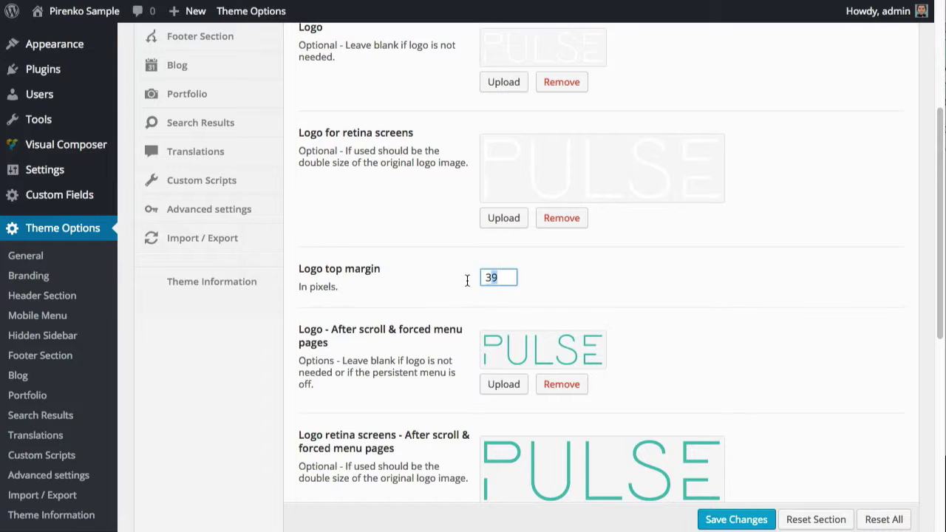
{"action": "left_click", "coordinate": [620, 272]}
Switch to the Pulse demo site and check the logo's vertical position in the header at the top of the page
{"action": "scroll", "coordinate": [591, 236], "scroll_direction": "up", "scroll_amount": 1}
{"action": "scroll", "coordinate": [488, 199], "scroll_direction": "up", "scroll_amount": 1}
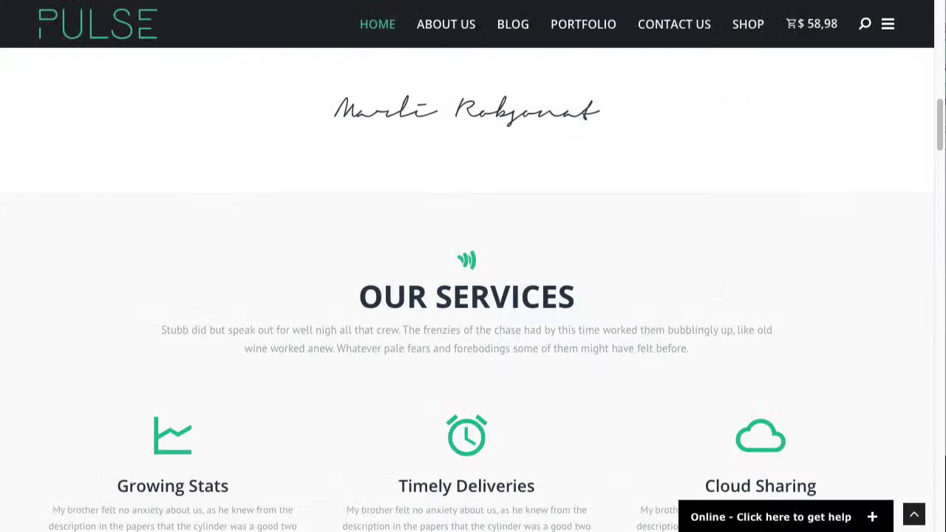
{"action": "scroll", "coordinate": [309, 137], "scroll_direction": "up", "scroll_amount": 10}
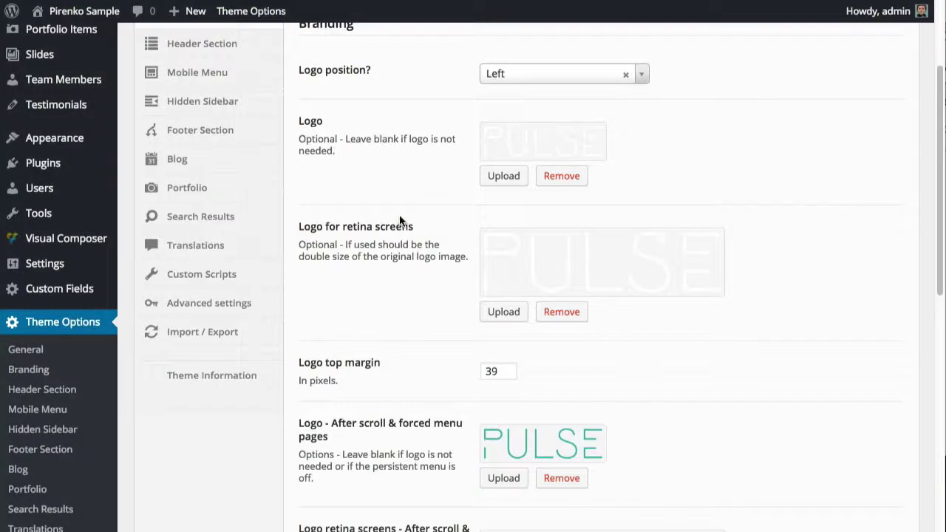
Review the after scroll logos, their top margin and the favicon image in Branding, comparing the logo on the demo site
{"action": "scroll", "coordinate": [400, 221], "scroll_direction": "down", "scroll_amount": 3}
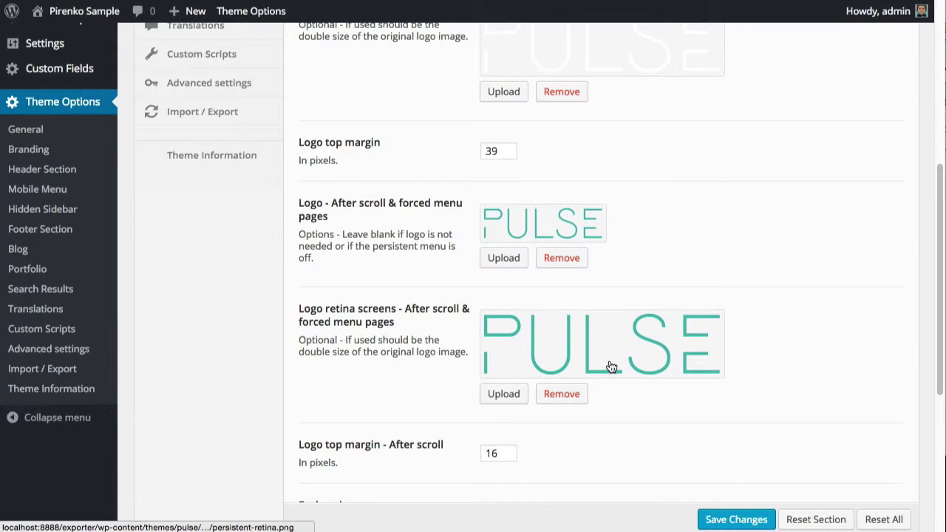
{"action": "scroll", "coordinate": [737, 336], "scroll_direction": "down", "scroll_amount": 3}
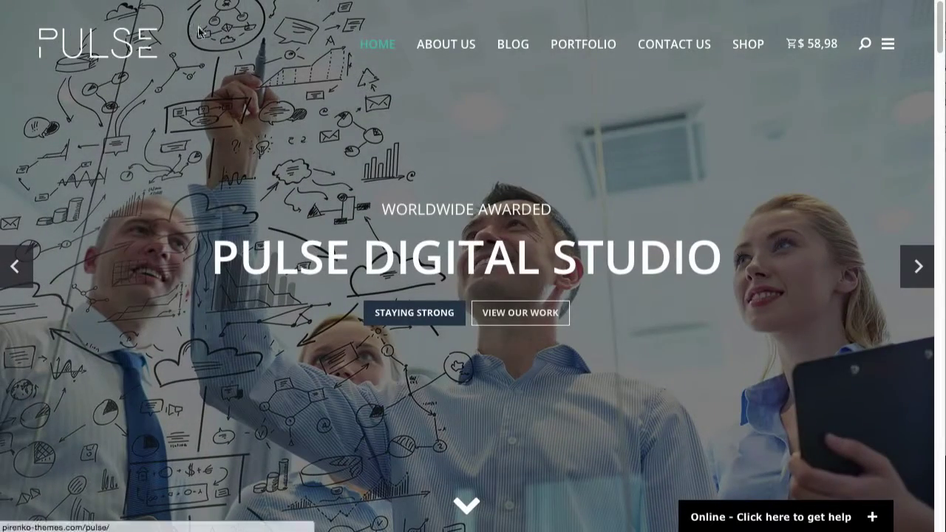
{"action": "scroll", "coordinate": [243, 133], "scroll_direction": "down", "scroll_amount": 10}
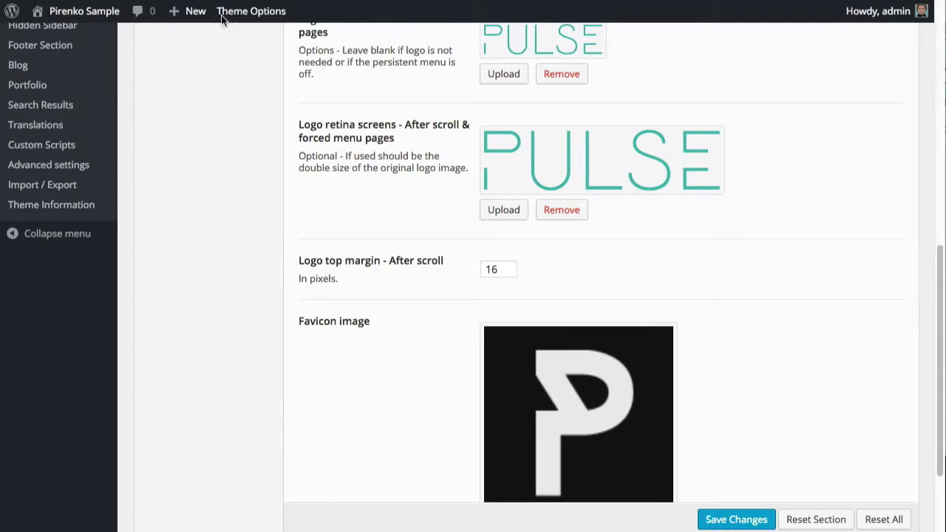
{"action": "scroll", "coordinate": [566, 224], "scroll_direction": "down", "scroll_amount": 3}
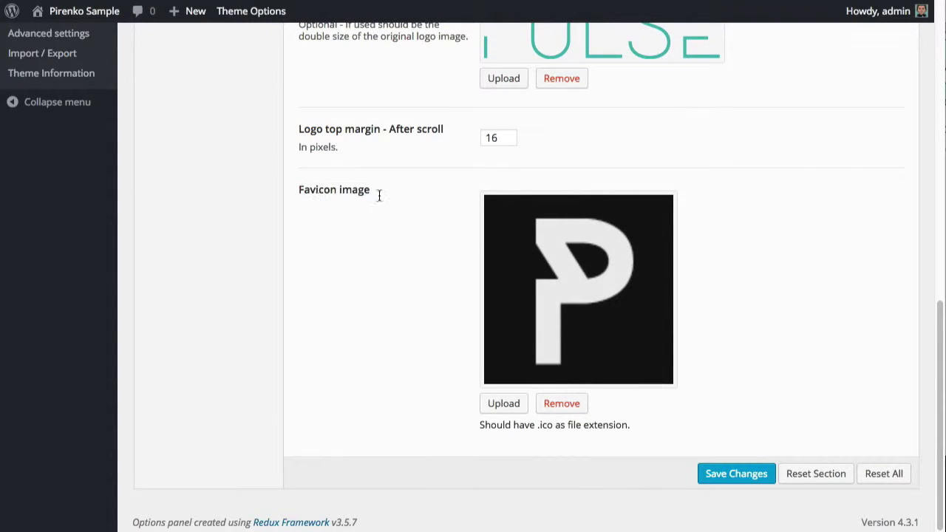